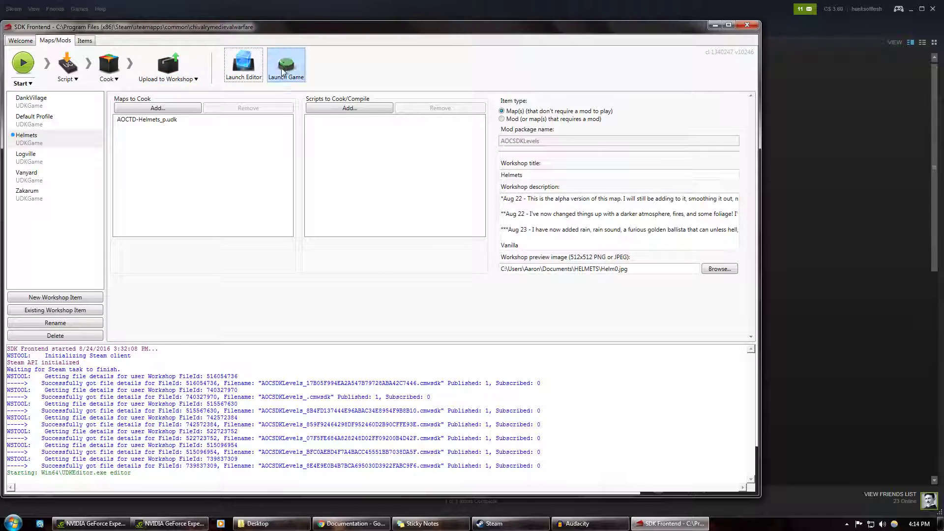
Launch the Chivalry map editor from the SDK Frontend and close Audacity without saving its changes
click(243, 64)
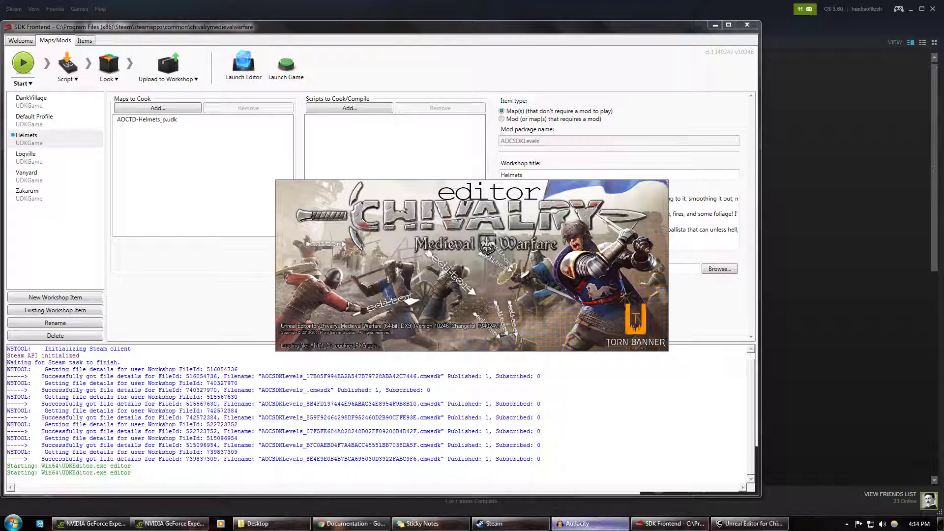
click(579, 525)
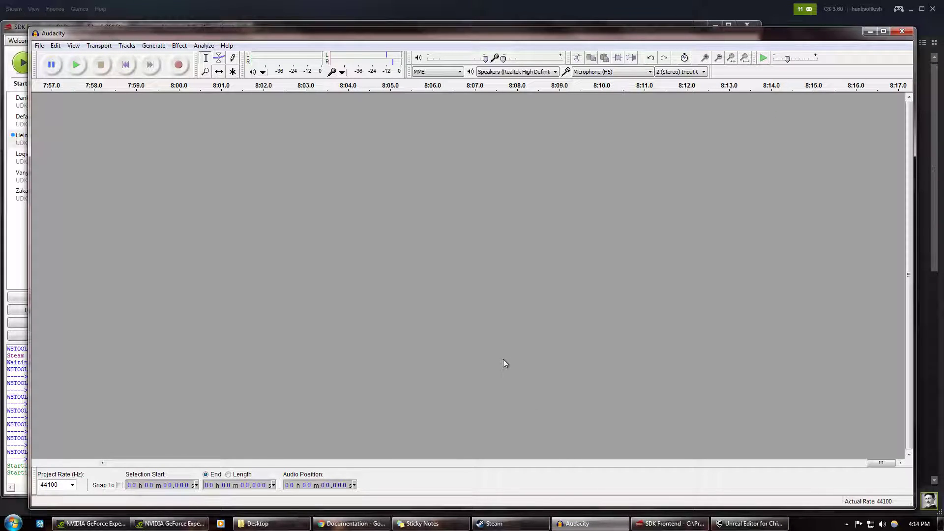
click(907, 31)
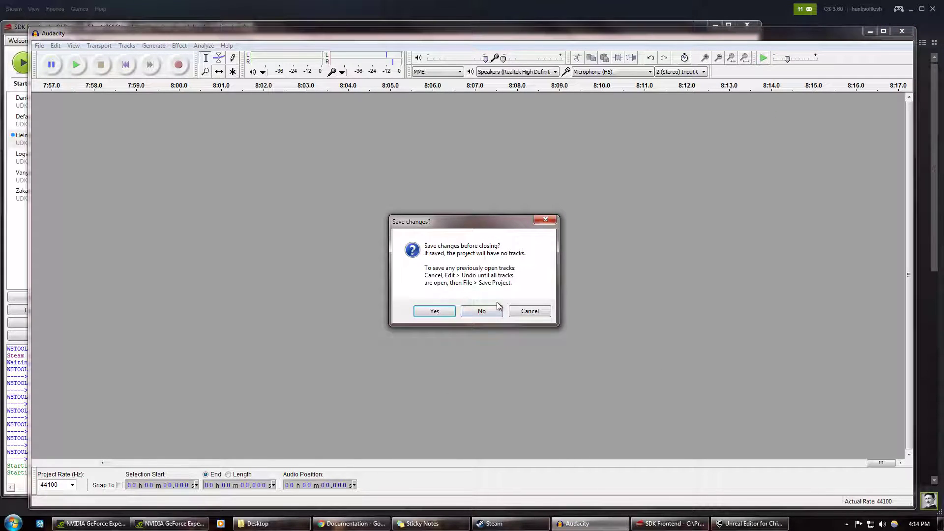
click(482, 321)
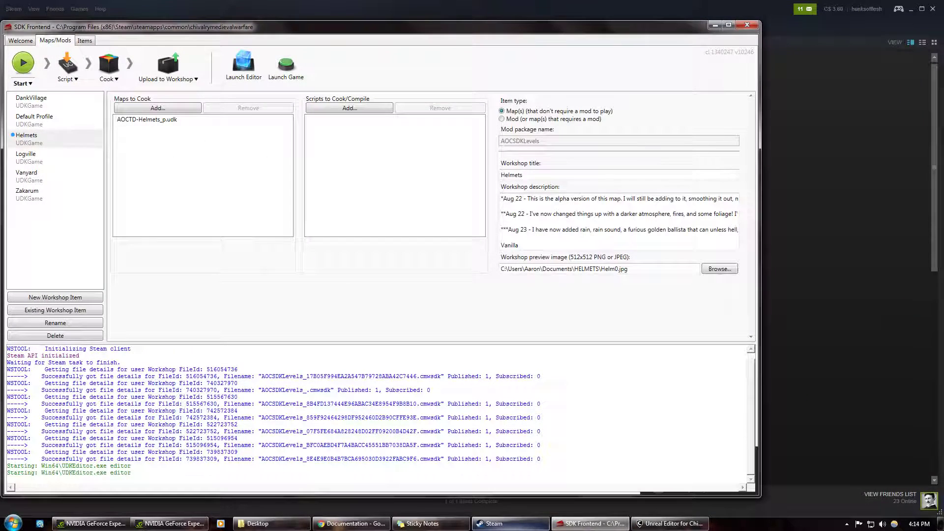
Close the Chrome documentation window and the Desktop videos folder while the editor loads
click(352, 523)
click(934, 4)
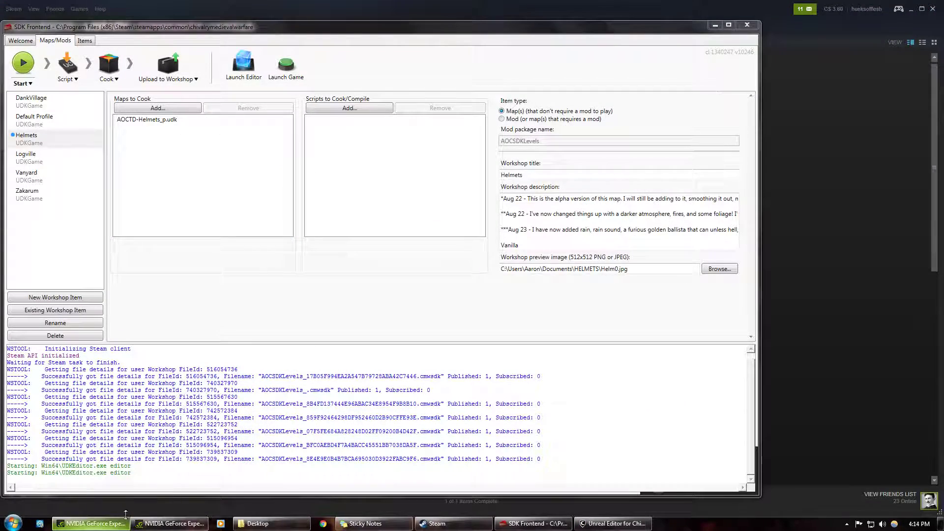
click(271, 524)
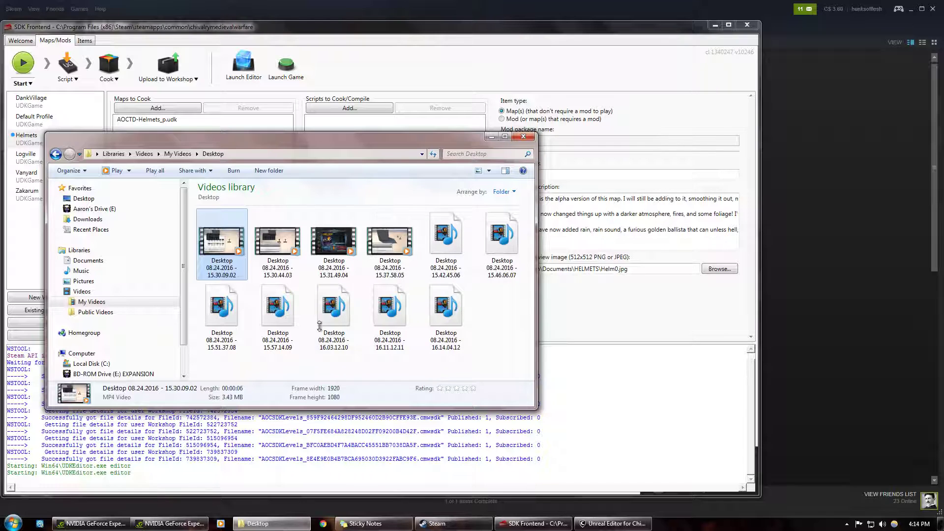
click(527, 138)
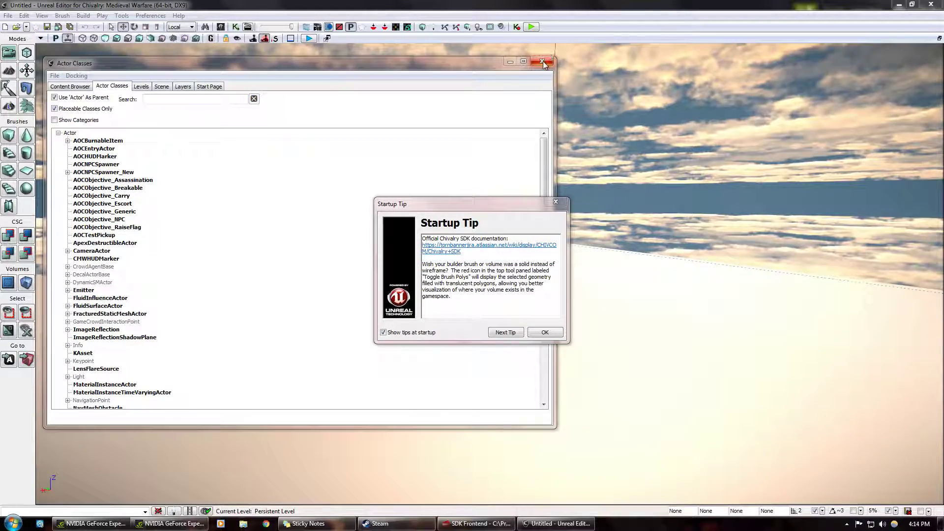
Dismiss the Actor Classes window and the startup tip, and set the viewport to lit mode
click(544, 65)
key(Return)
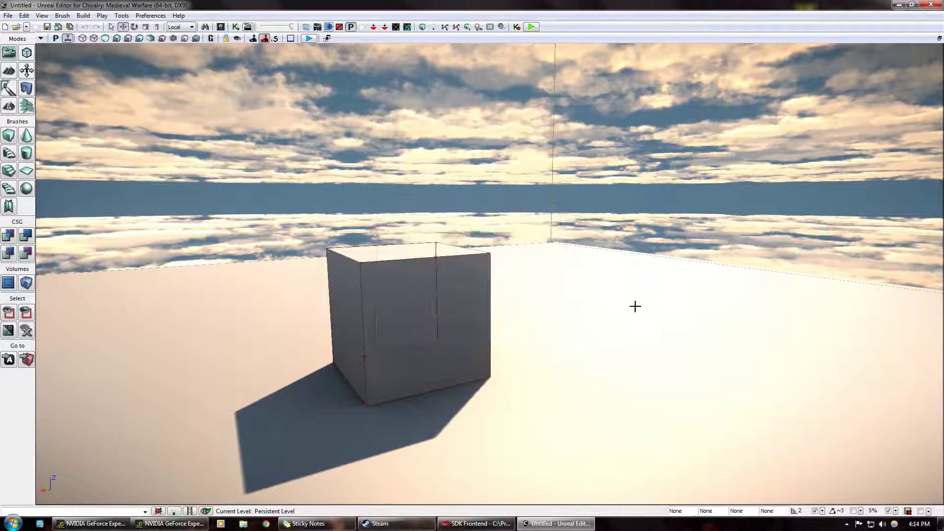
right_drag(637, 311, 656, 308)
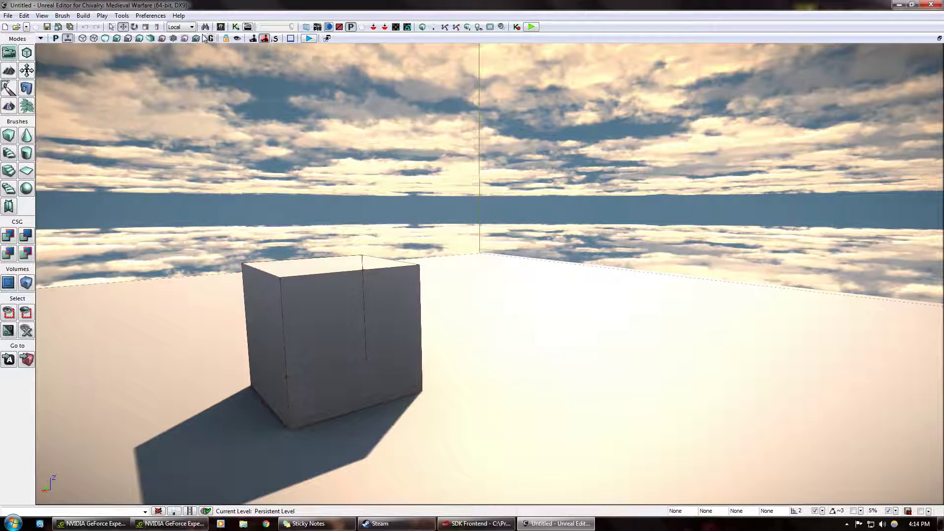
click(117, 38)
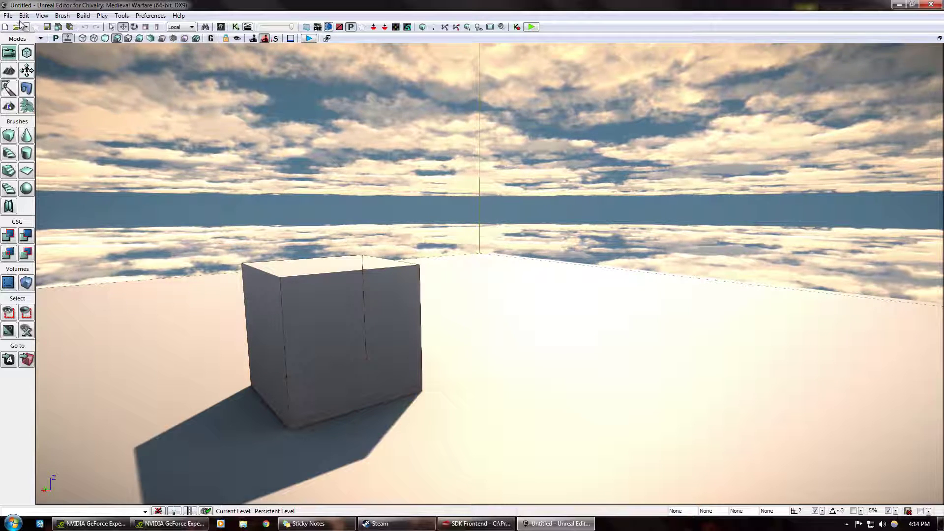
Open the recently used map AOCTD-Helmets_p.udk
click(9, 16)
mouse_move(82, 173)
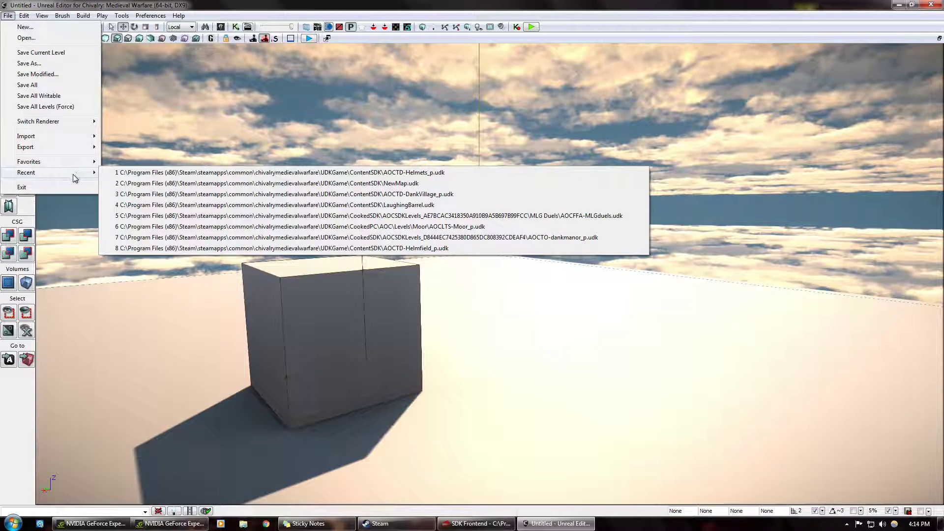
click(314, 174)
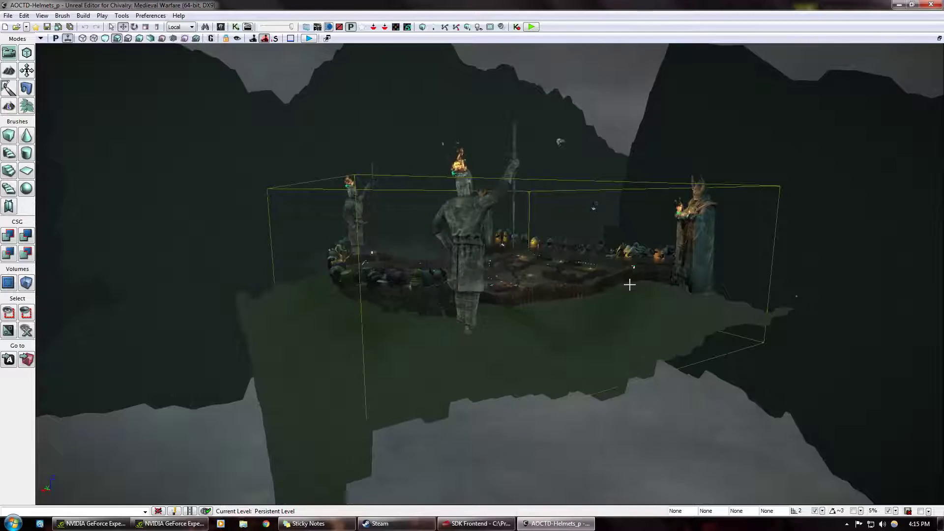
Select and examine the ballista on the wooden tower ringed by skull-topped posts
right_drag(613, 350, 546, 350)
scroll(576, 339, up, 5)
scroll(467, 334, up, 3)
key(w)
key(w)
right_drag(684, 364, 635, 391)
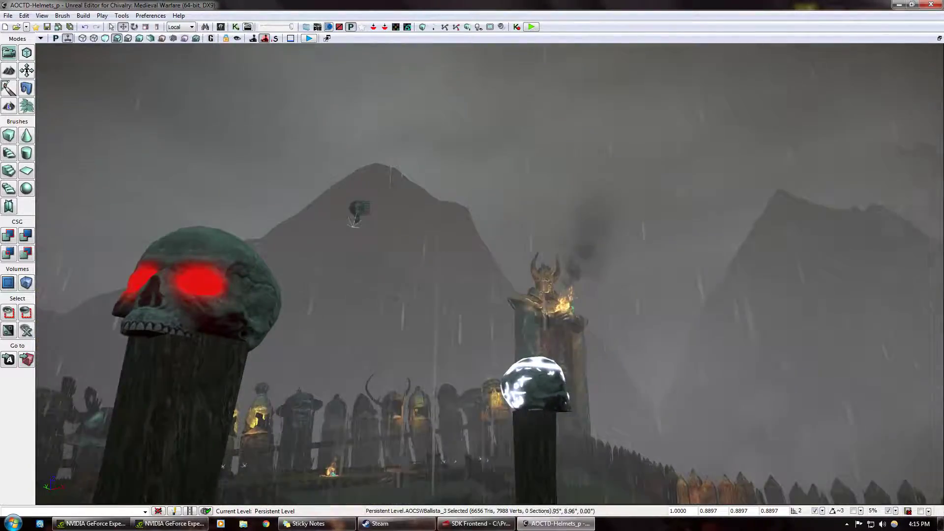
right_drag(747, 366, 635, 436)
right_drag(770, 158, 793, 193)
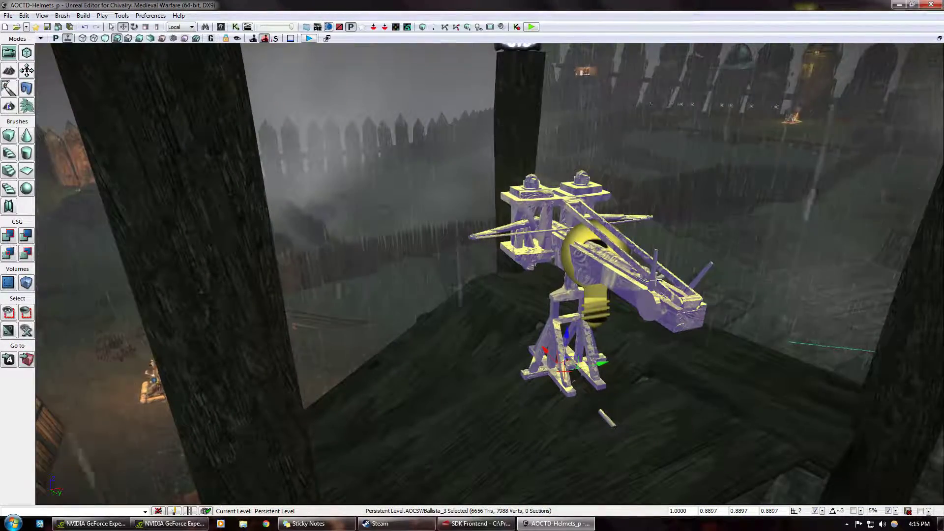
click(923, 529)
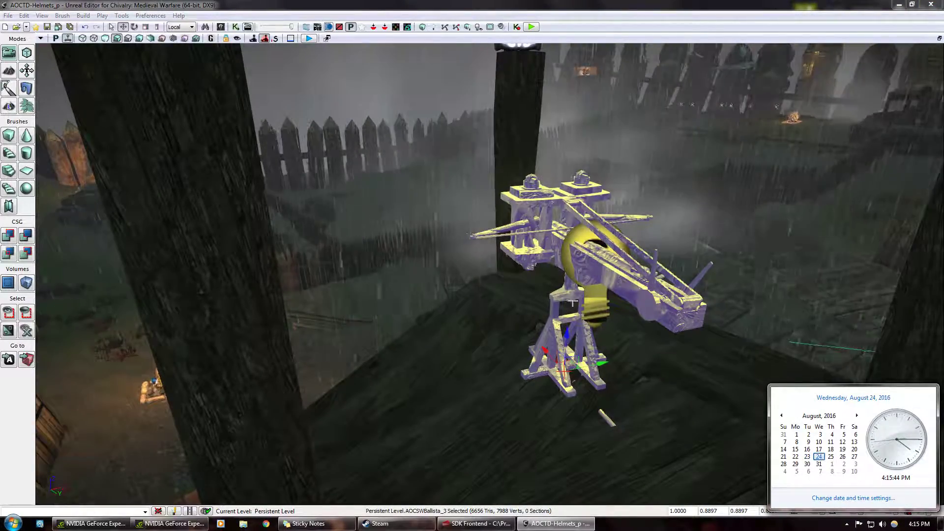
click(610, 329)
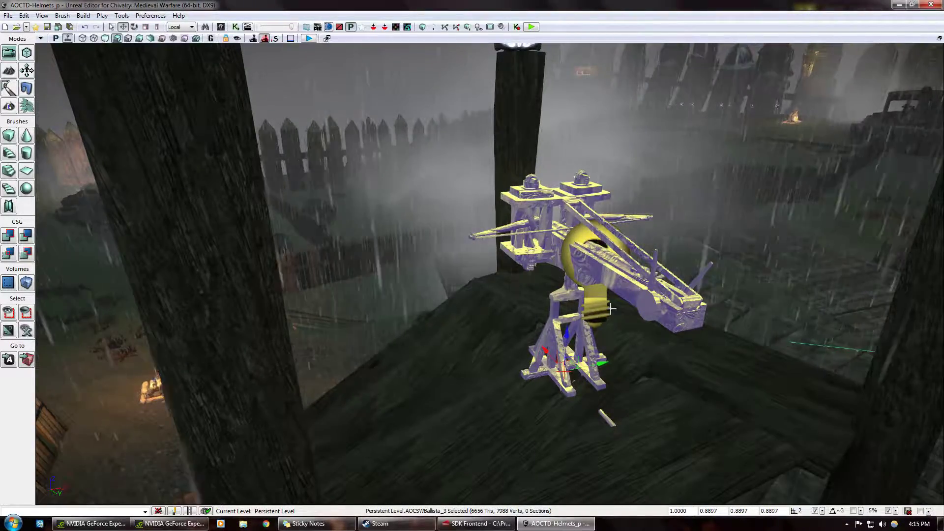
Duplicate the point light at the ballista and place copies on both sides of the weapon's bow
right_drag(687, 349, 707, 398)
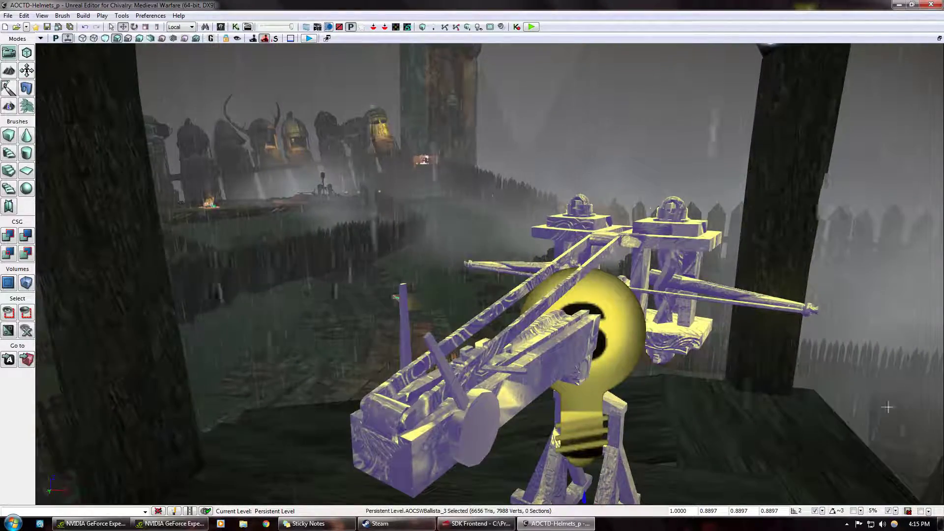
right_drag(803, 300, 562, 318)
click(535, 318)
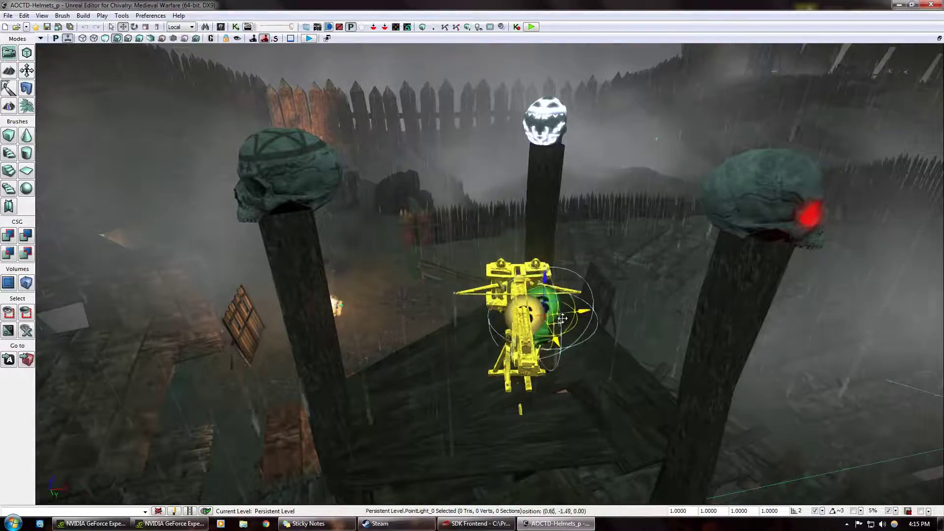
drag(578, 318, 500, 304)
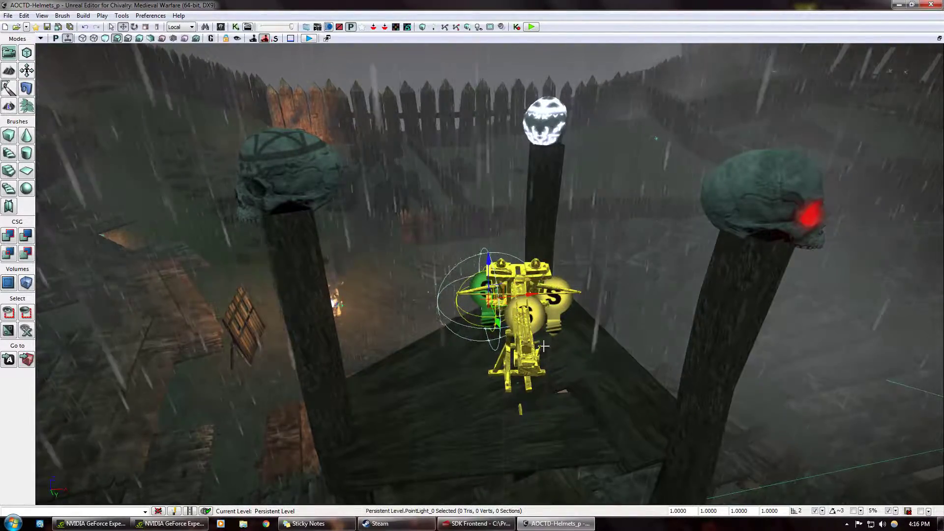
right_drag(500, 305, 478, 299)
mouse_move(469, 316)
mouse_down()
mouse_move(448, 350)
mouse_move(481, 267)
mouse_move(479, 316)
mouse_move(461, 316)
mouse_move(471, 316)
mouse_up()
Move the point light on the campfire side of the ballista back along its body, close to the stand
click(543, 303)
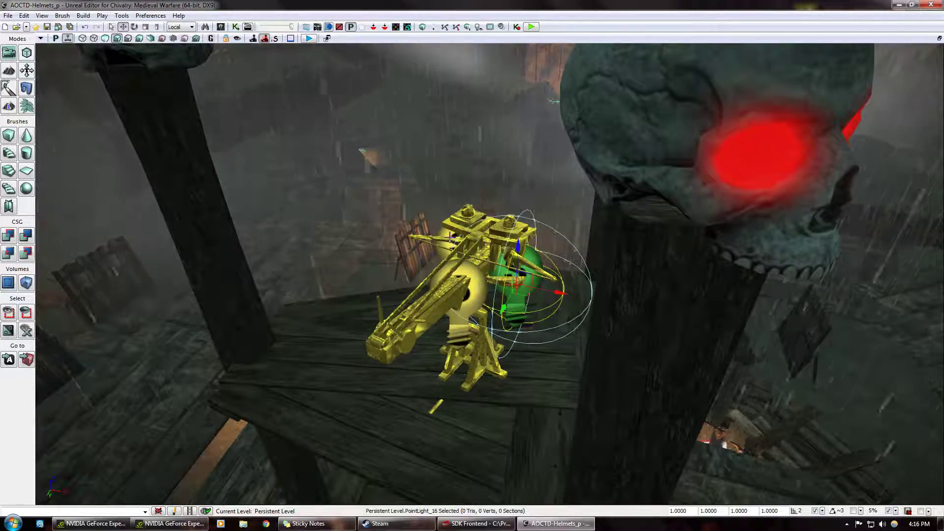
click(448, 244)
drag(466, 255, 445, 276)
right_drag(444, 277, 498, 282)
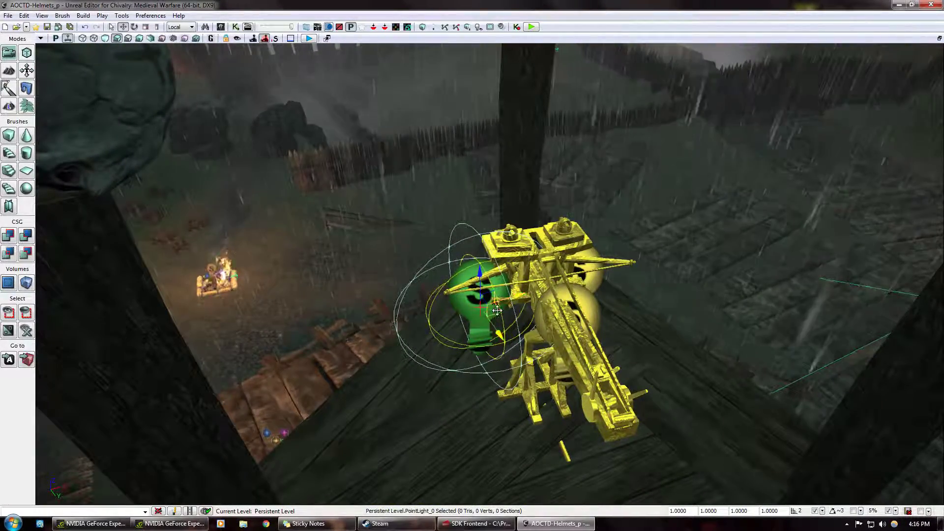
drag(501, 319, 533, 348)
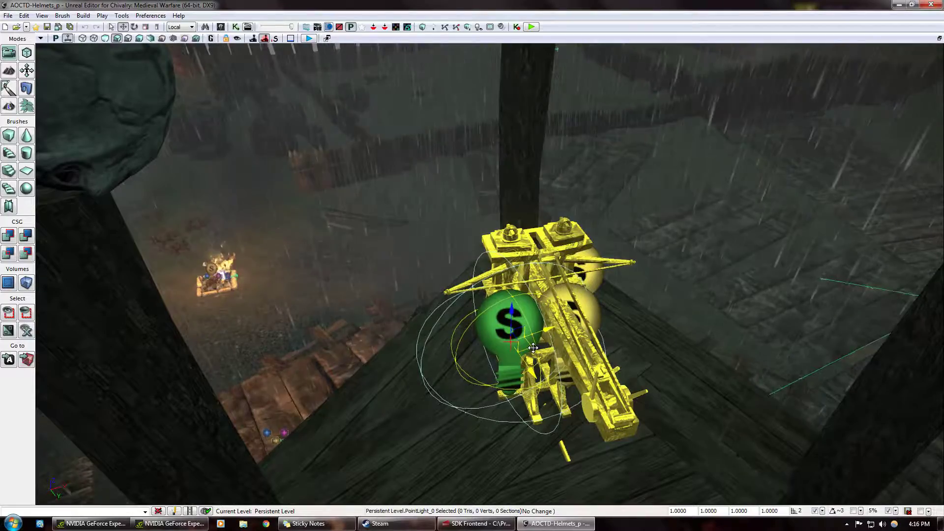
Start a play preview of the map and join the Mason Order as a Vanguard
click(533, 29)
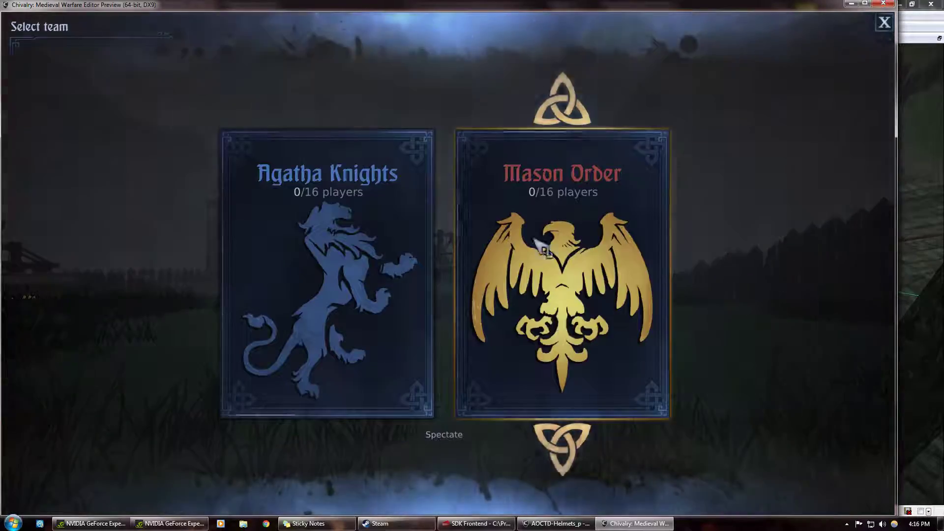
click(543, 240)
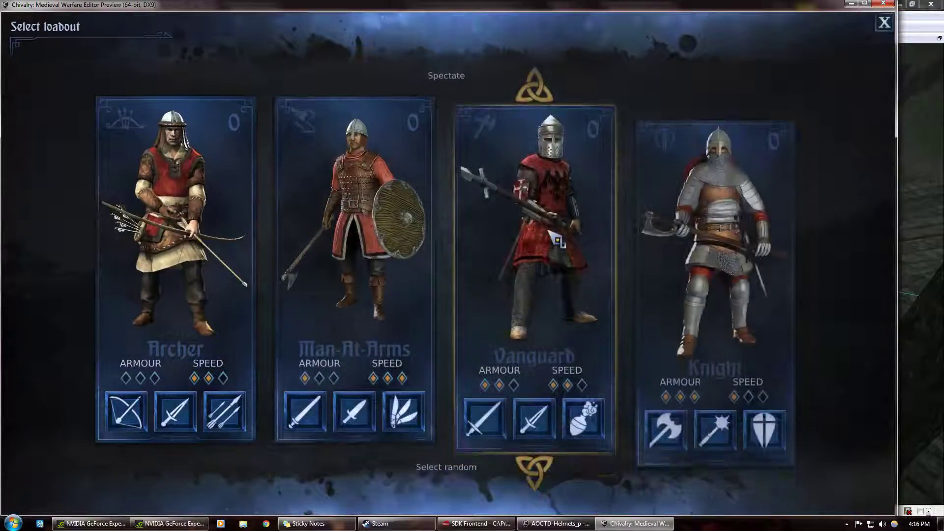
click(590, 295)
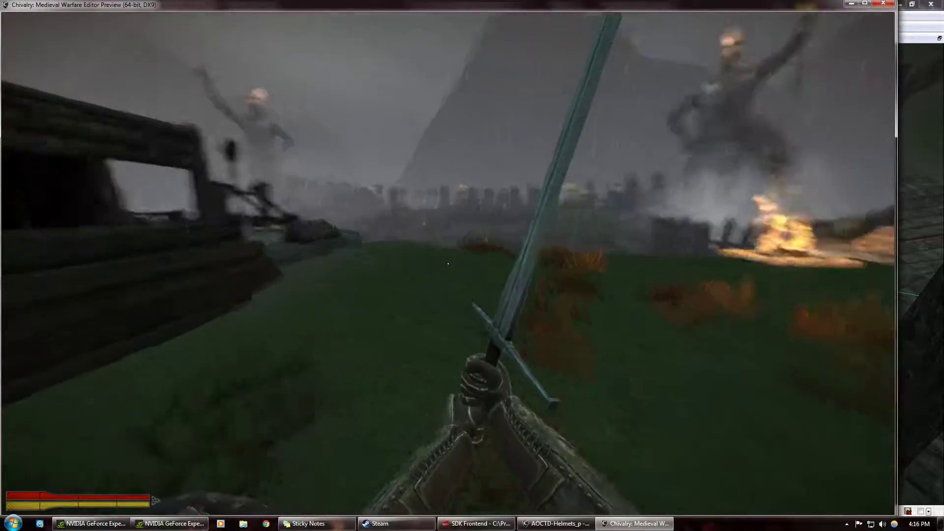
Playtest the map by running across the battlefield to the tower, man the golden ballista, and end the preview
key(w)
key(p)
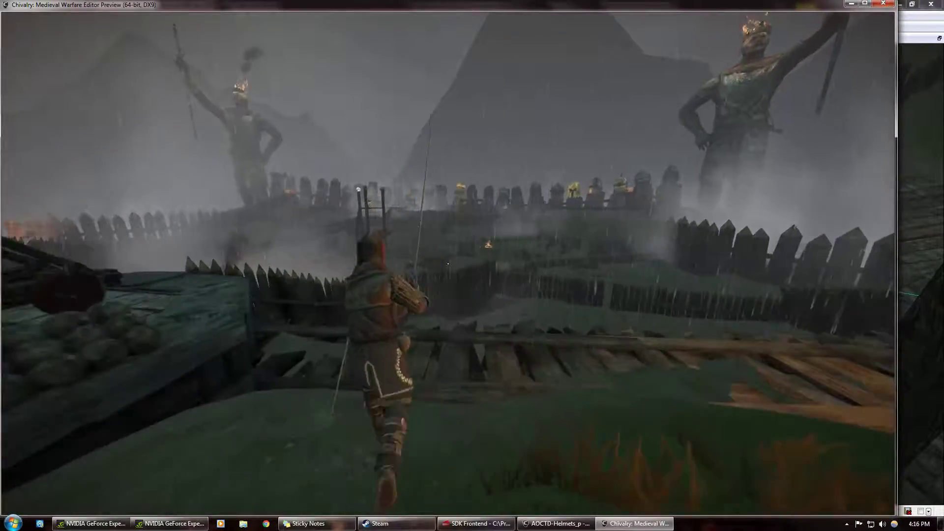
key(w)
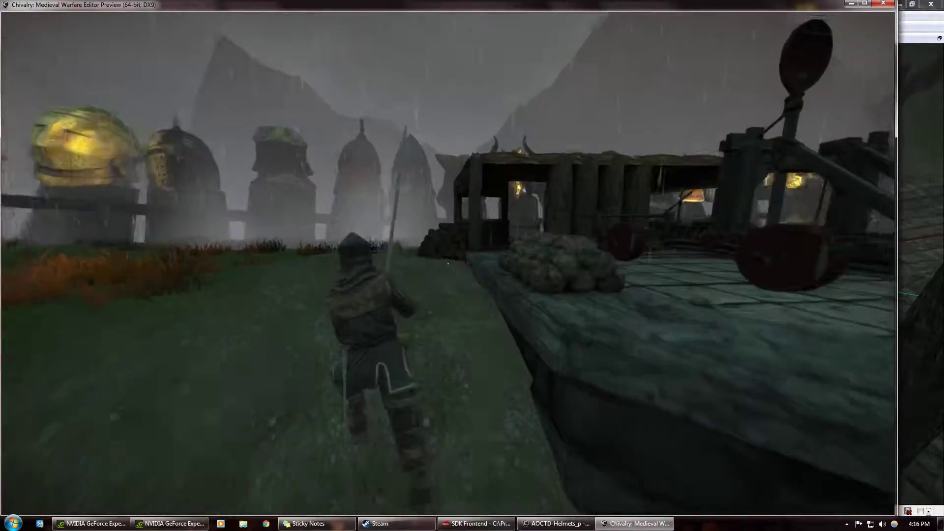
key(w)
key(space)
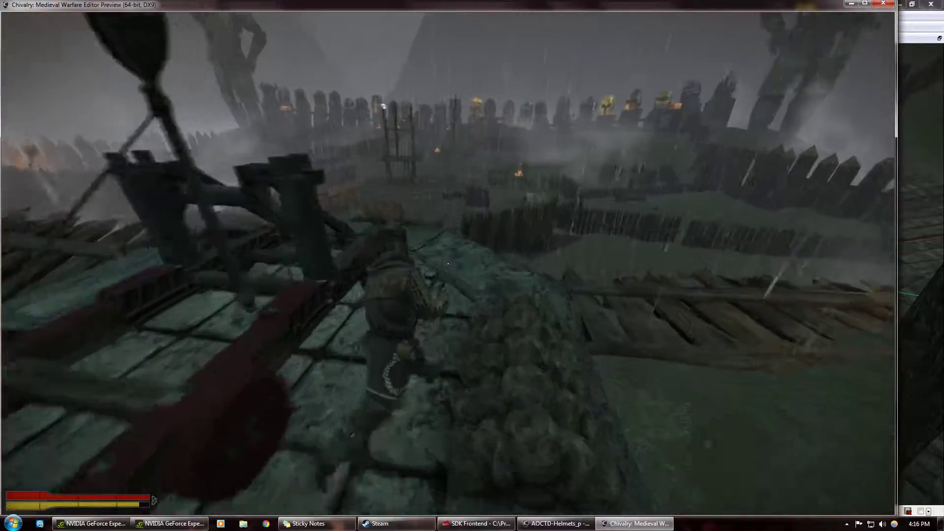
key(w)
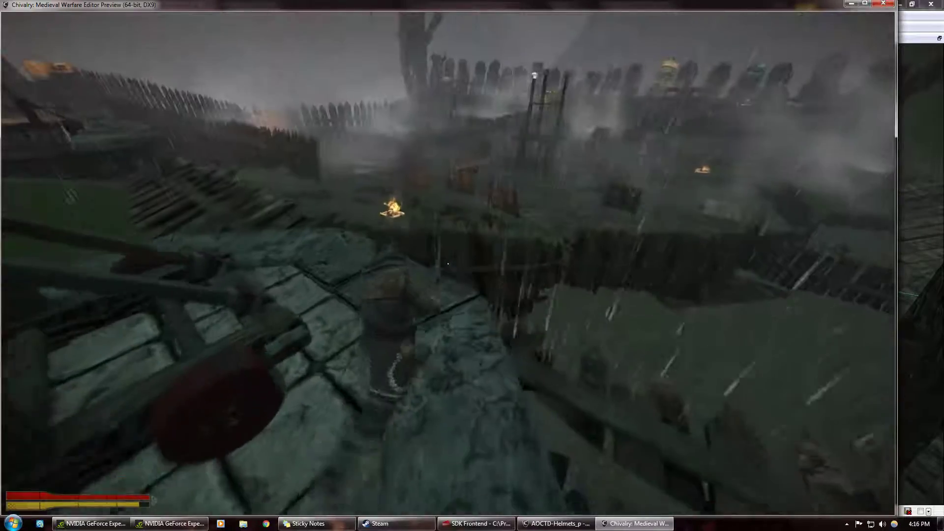
key(w)
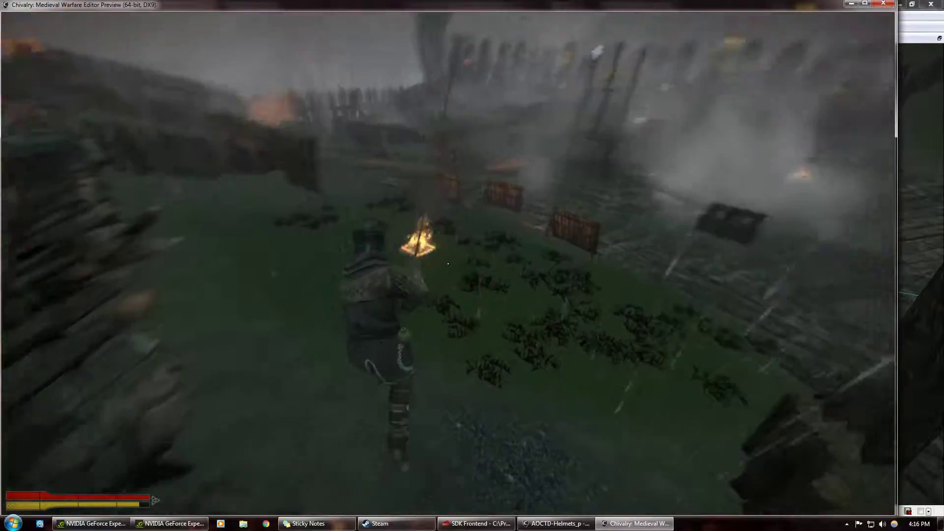
key(w)
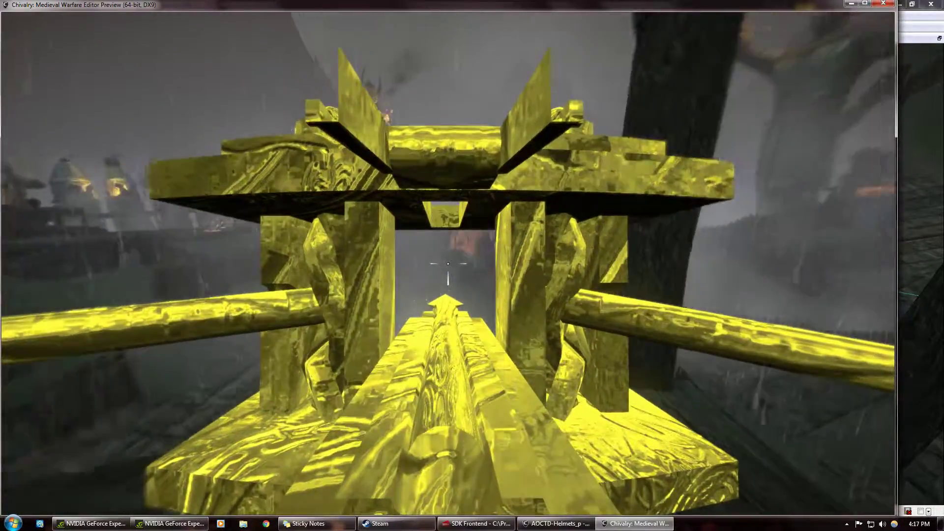
key(Escape)
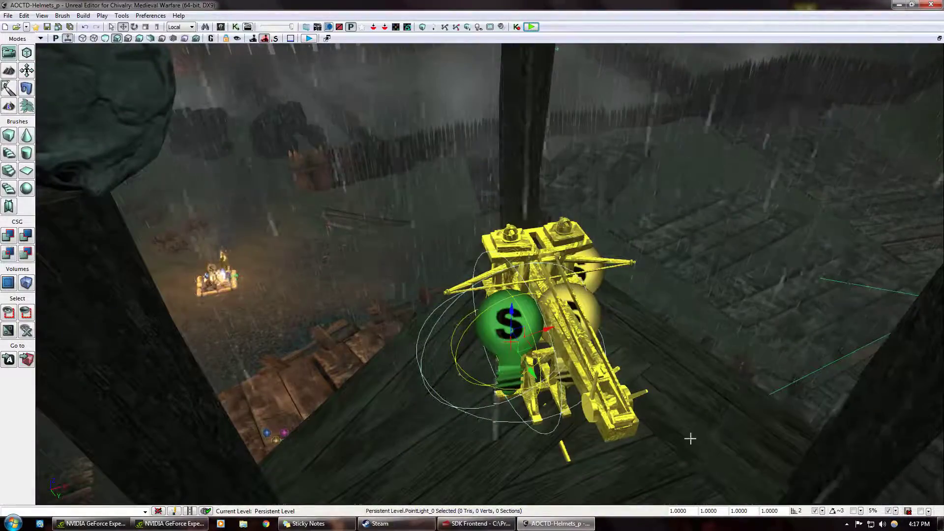
Set the ballista's Rotation Velocity to 12000 in its AOCBallista properties
click(486, 239)
key(F4)
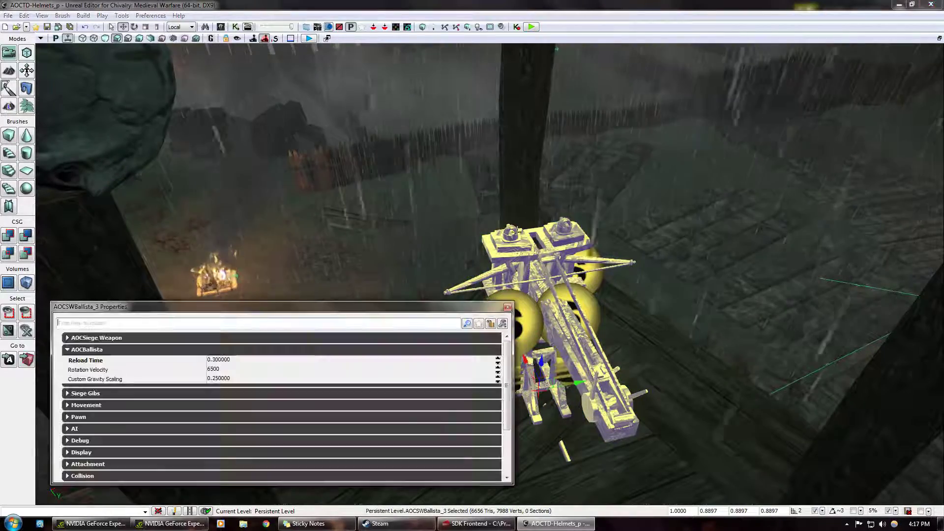
click(231, 371)
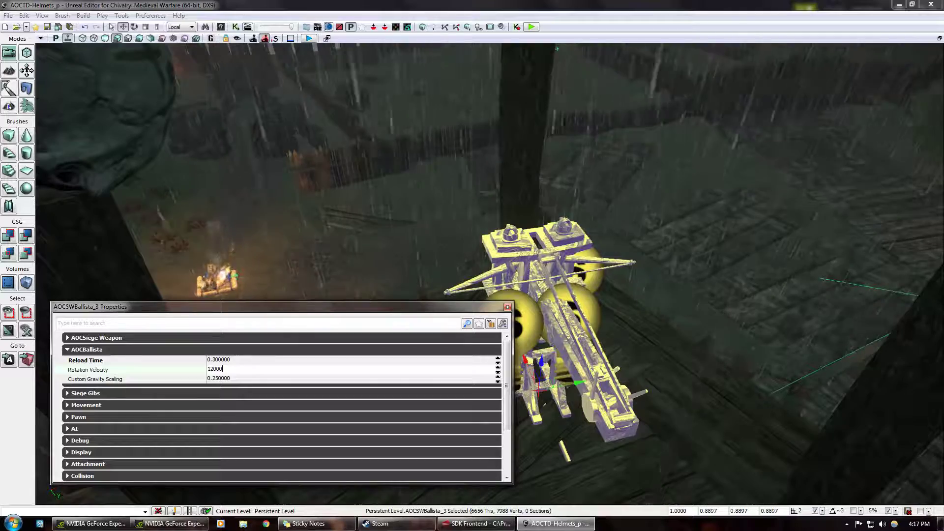
click(488, 4)
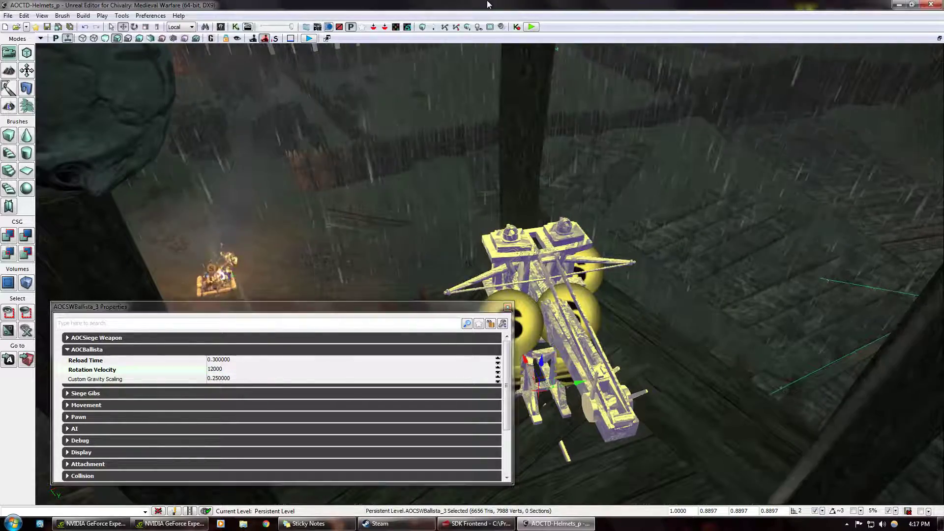
Playtest the ballista from the tower platform: man it, turn it and fire, closing the properties window, and end the preview
right_drag(556, 197, 556, 236)
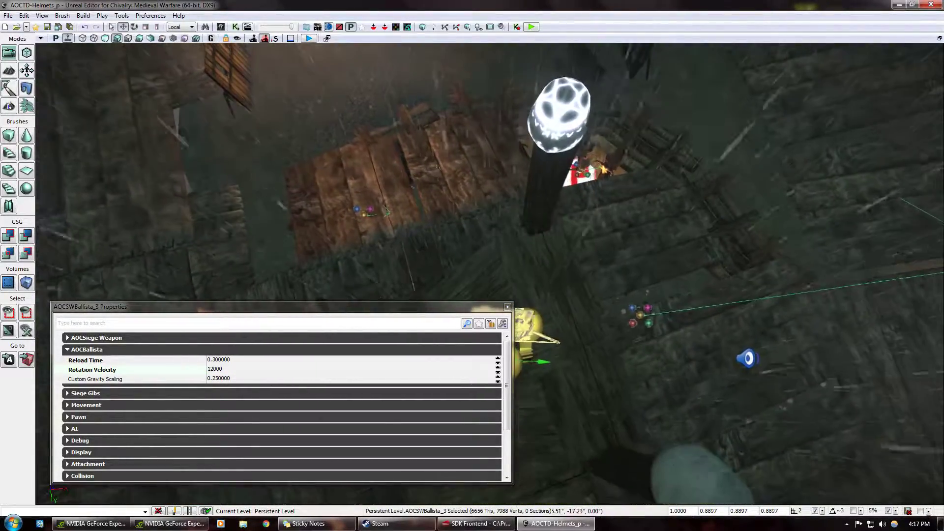
scroll(753, 290, up, 3)
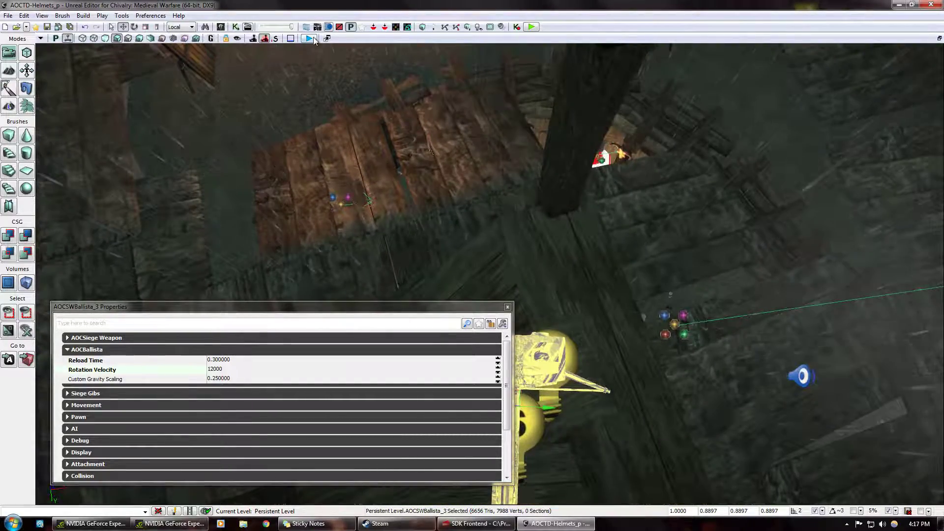
click(313, 38)
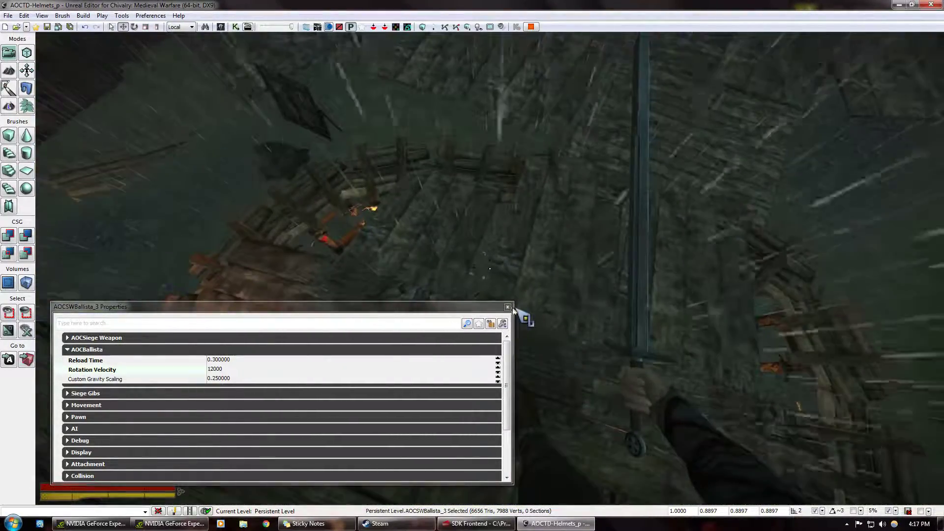
click(509, 308)
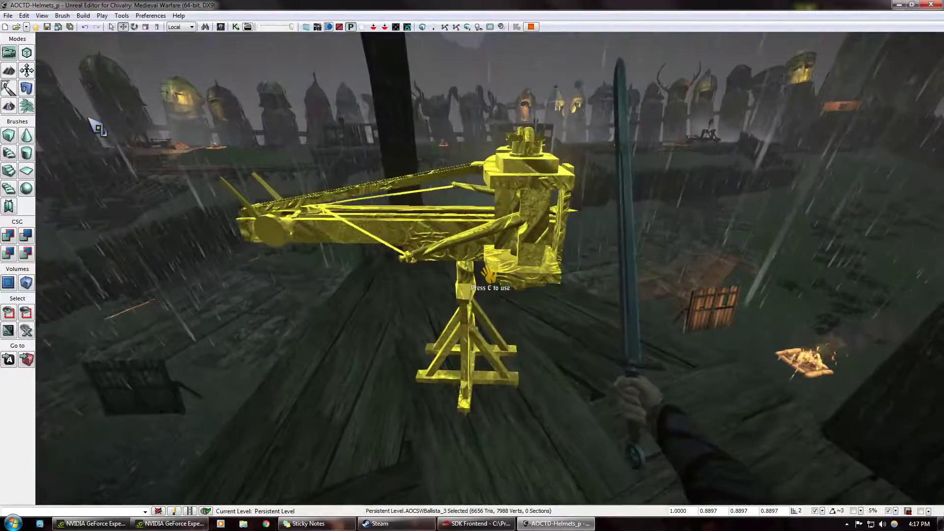
key(e)
key(a)
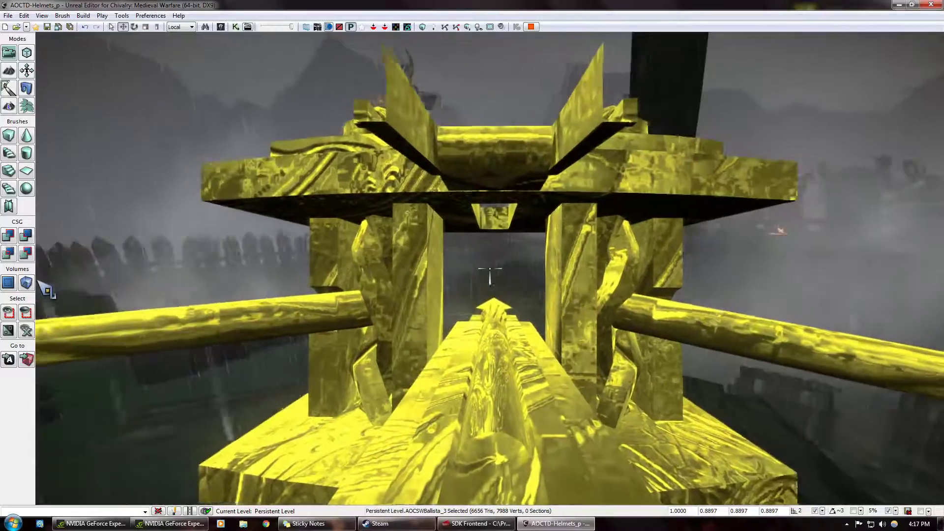
click(38, 281)
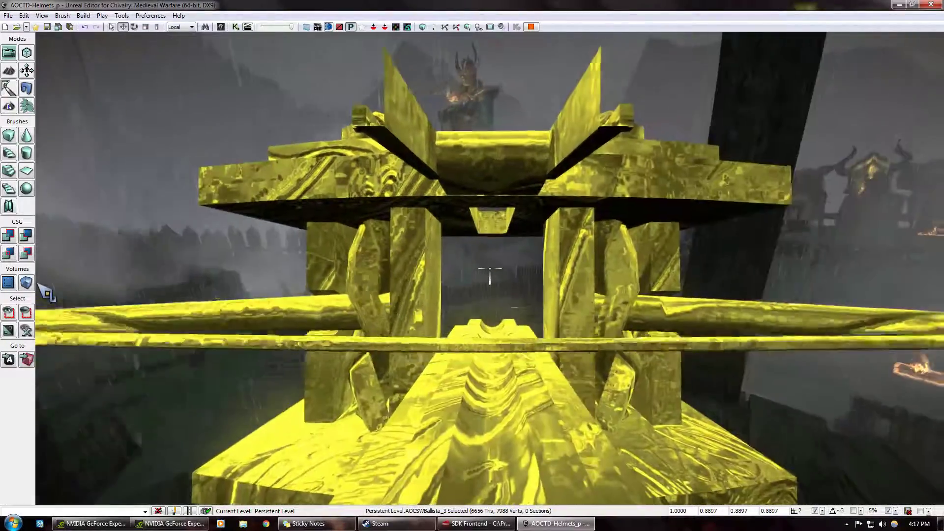
key(d)
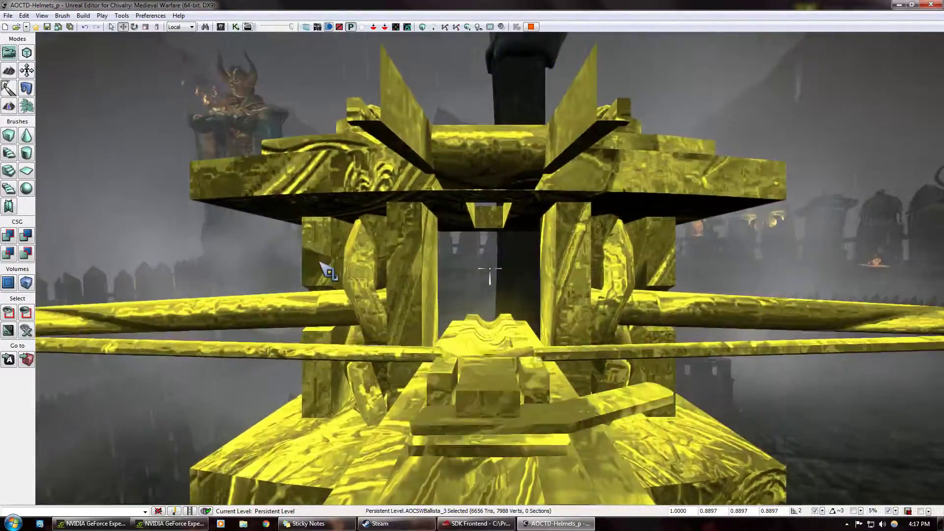
key(Escape)
Select the tower post with the red-eyed skull together with its skull, and lower both
right_drag(490, 274, 305, 209)
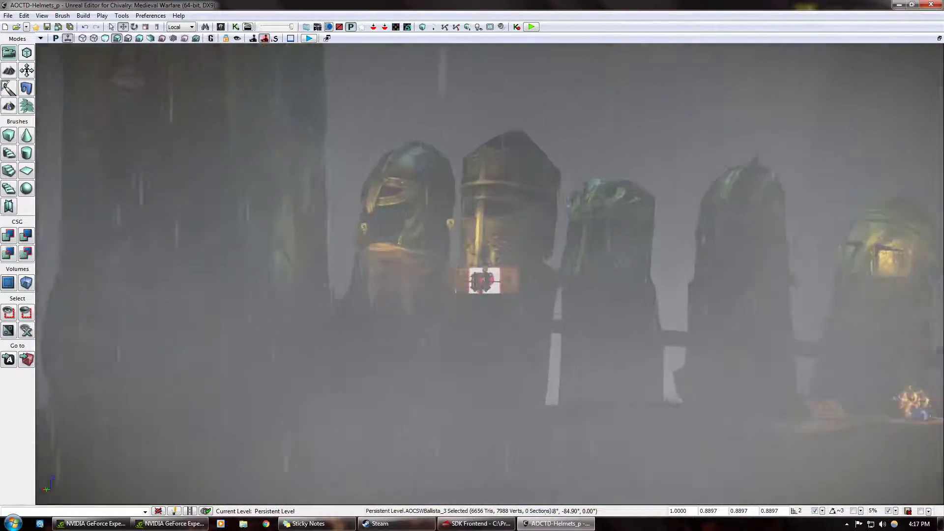
right_drag(490, 274, 566, 253)
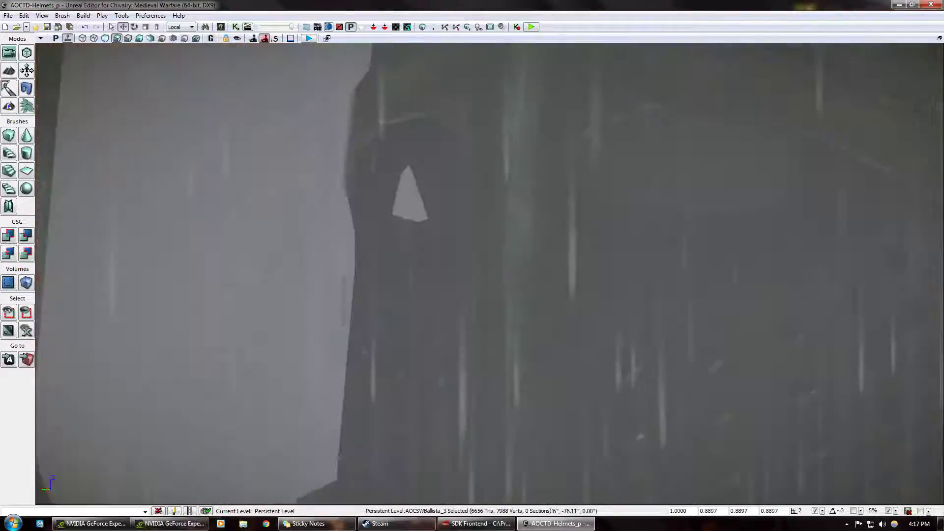
right_drag(492, 344, 488, 390)
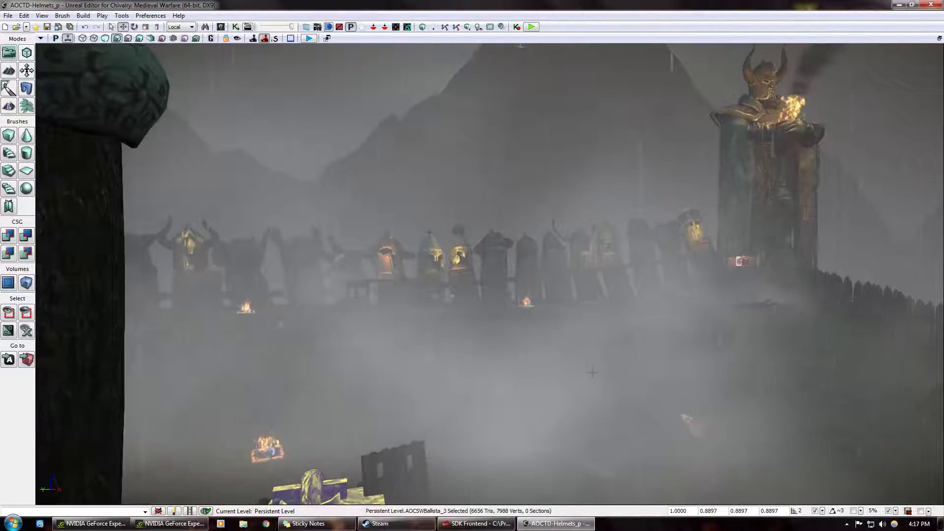
right_drag(593, 373, 618, 315)
click(556, 149)
ctrl+click(522, 318)
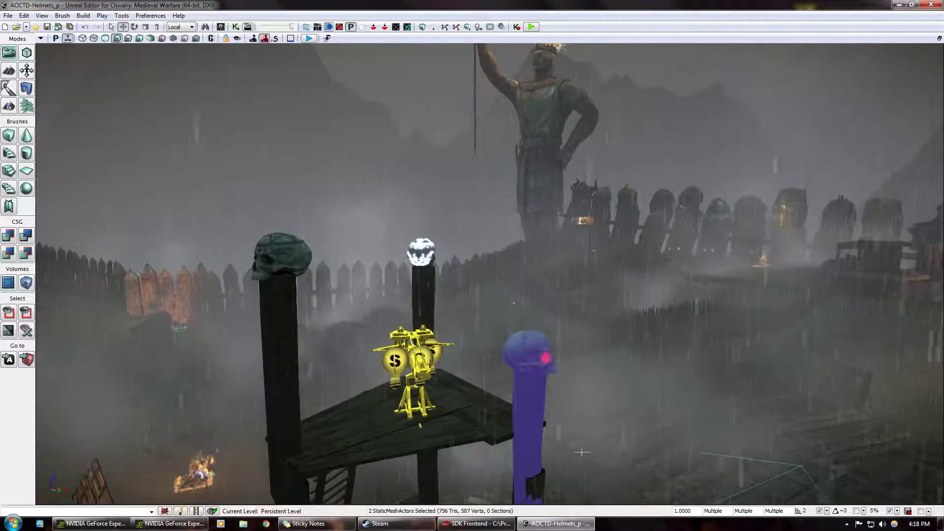
right_drag(585, 450, 573, 495)
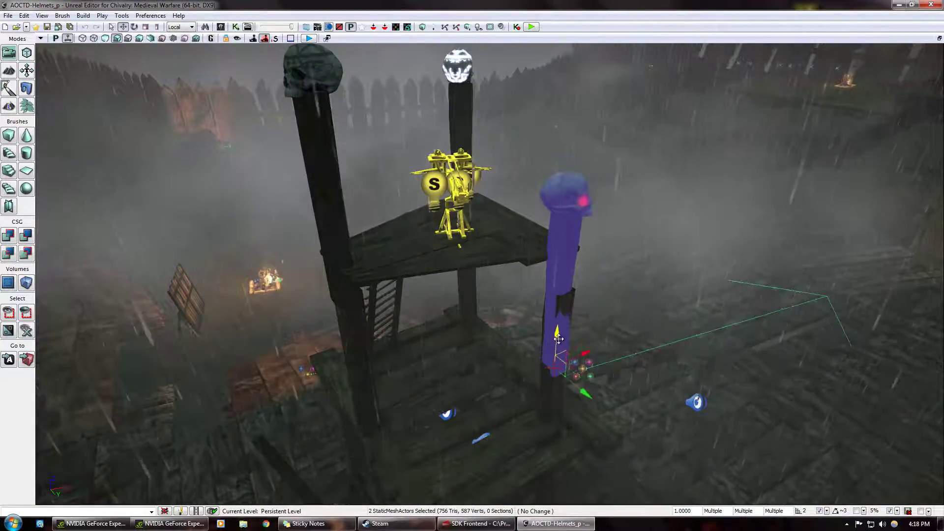
Lower the other two front and back tower posts together with their skulls, including the glowing one, toward the ballista platform
click(320, 152)
ctrl+click(316, 79)
drag(308, 48, 348, 217)
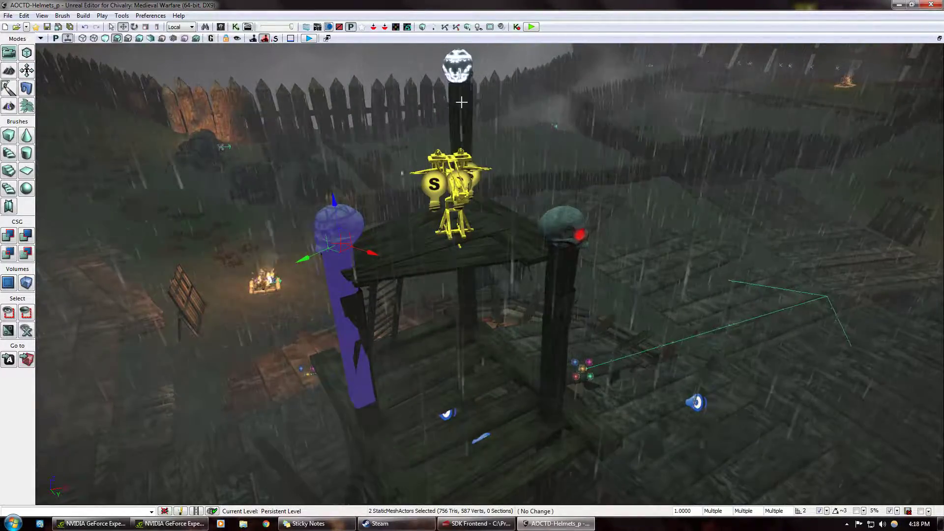
click(459, 72)
drag(456, 54, 451, 148)
Start a play preview above the tower platform, man the ballista to check the view past the lowered posts, and end the preview
right_drag(451, 147, 472, 275)
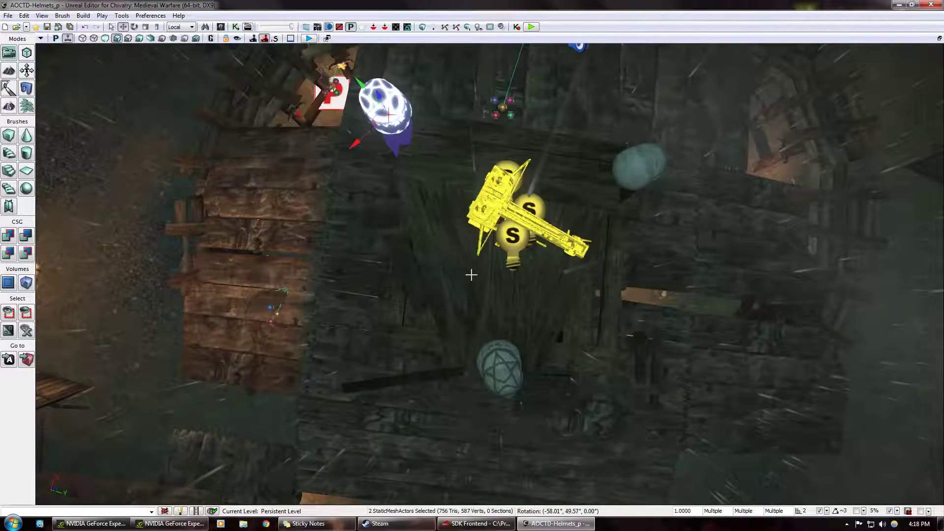
scroll(472, 275, up, 5)
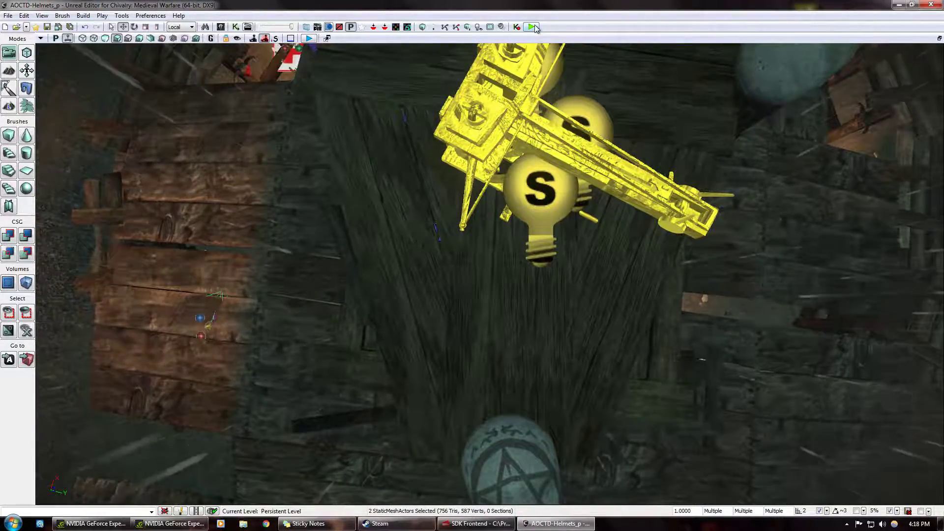
click(310, 39)
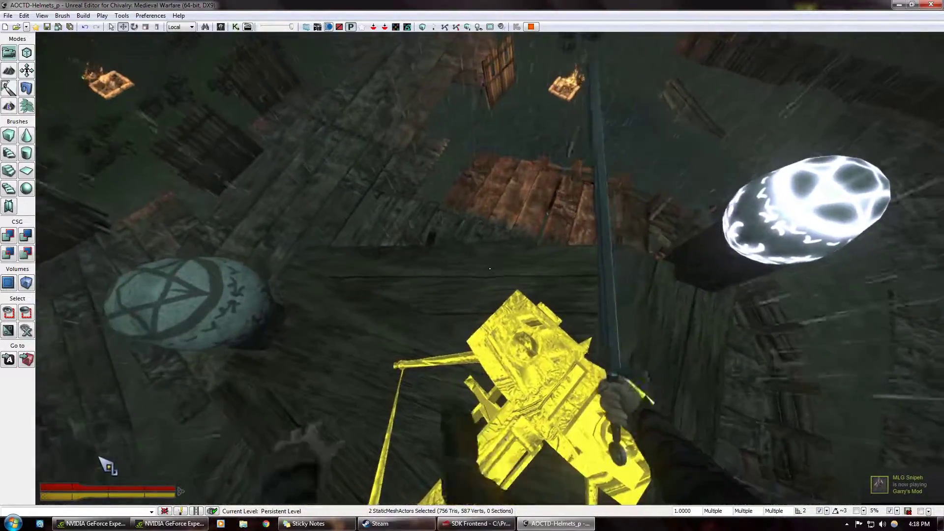
key(e)
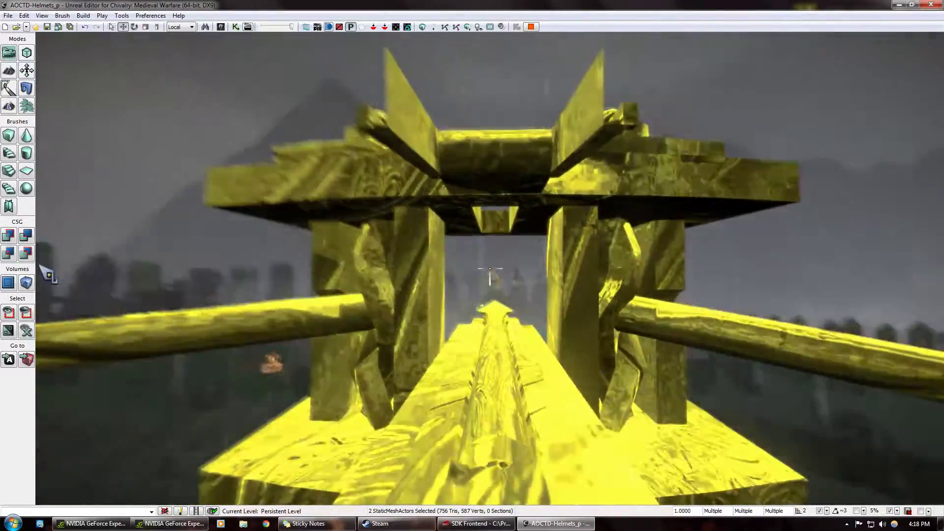
key(Escape)
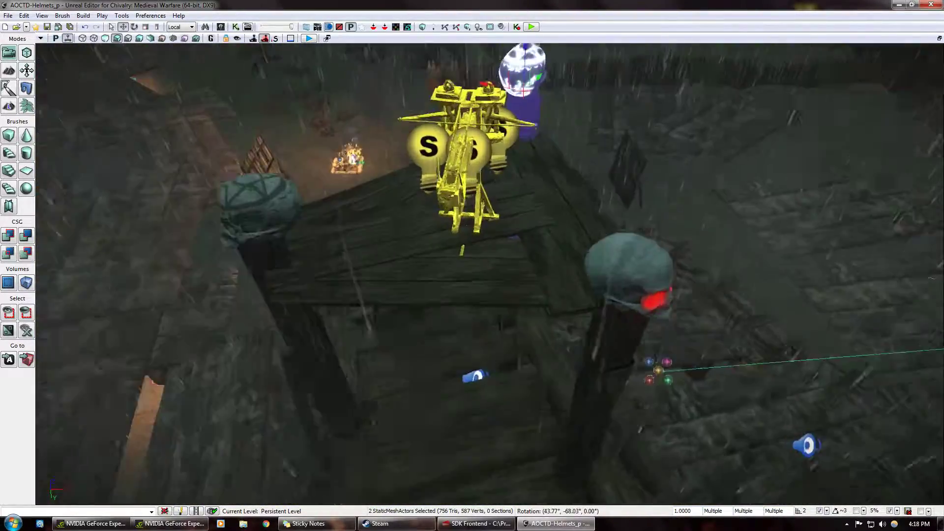
right_drag(490, 274, 439, 260)
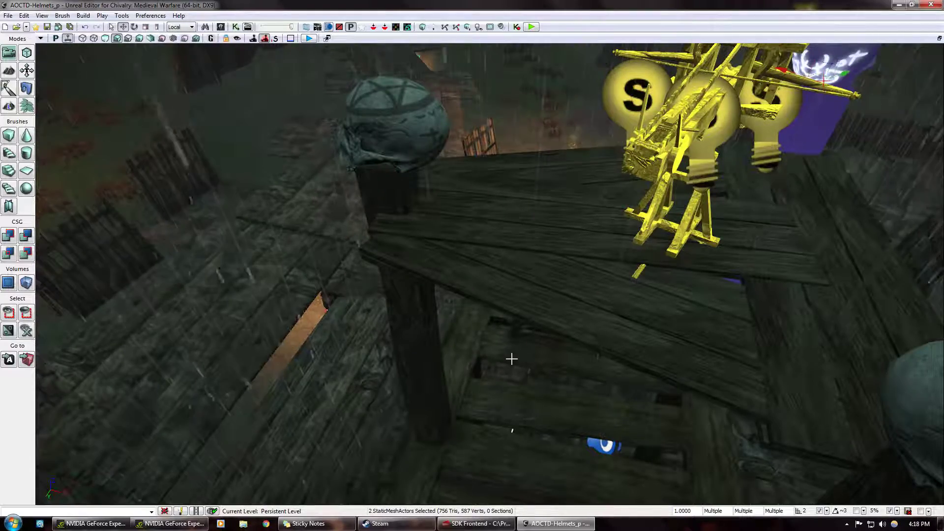
right_drag(682, 248, 846, 190)
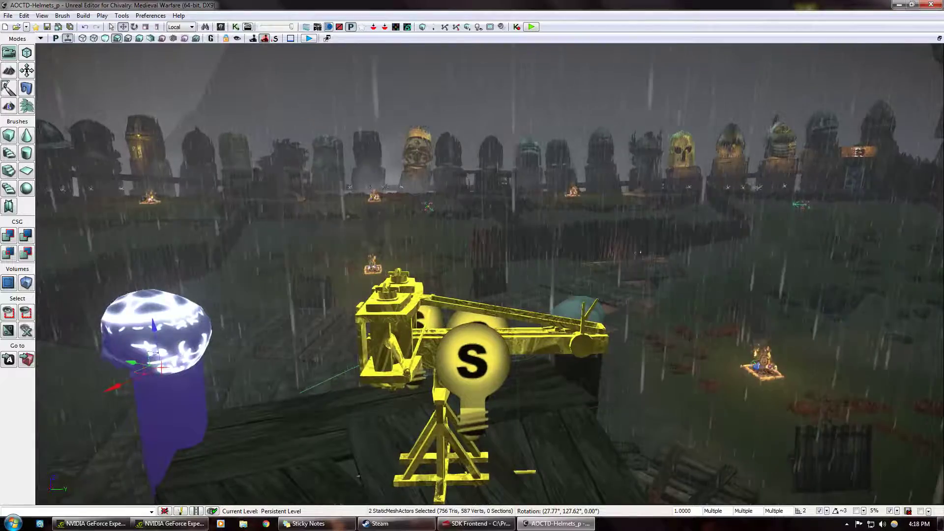
right_drag(620, 207, 590, 204)
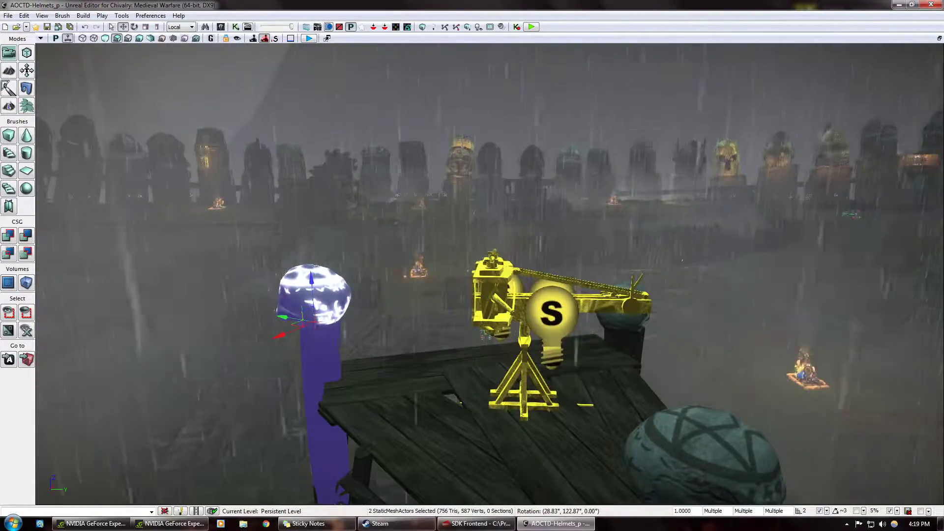
right_drag(502, 195, 453, 182)
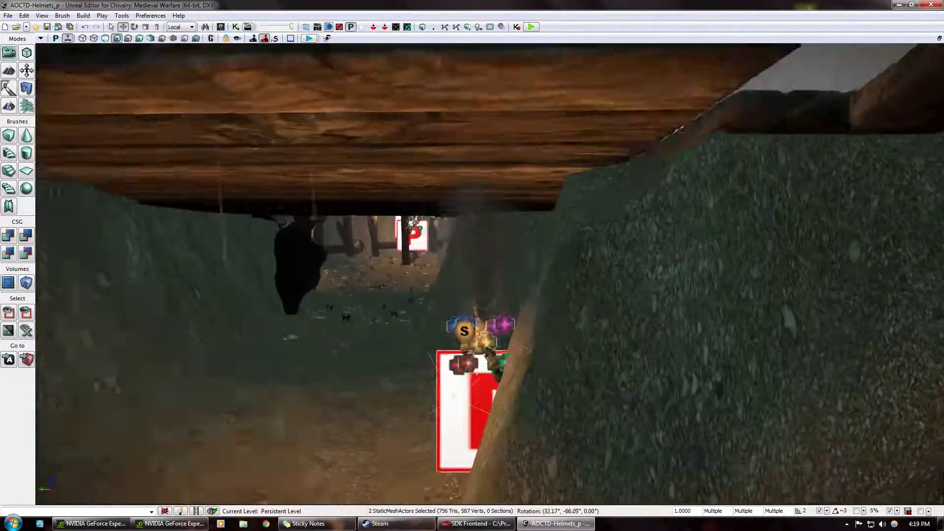
right_drag(490, 273, 445, 247)
Open the recent map NewMap, saving the AOCTD-Helmets_p package first
click(8, 15)
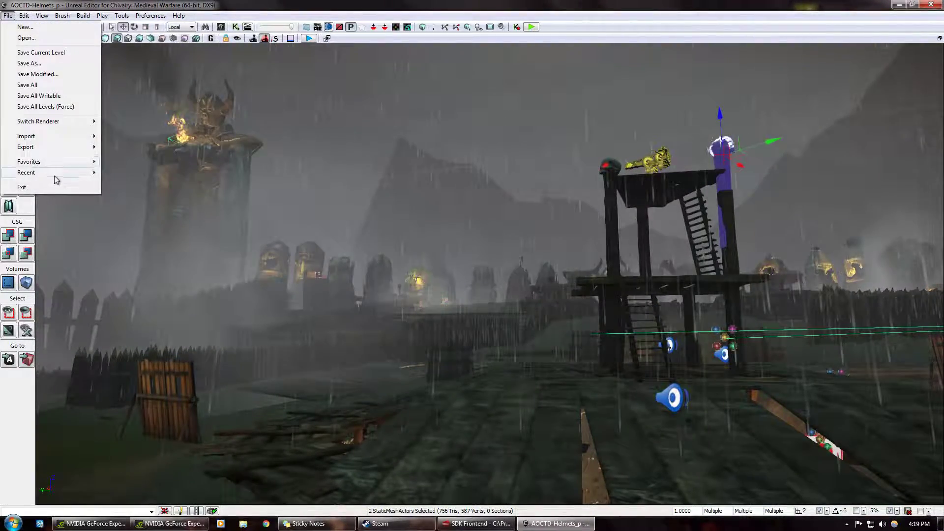
mouse_move(56, 176)
click(417, 184)
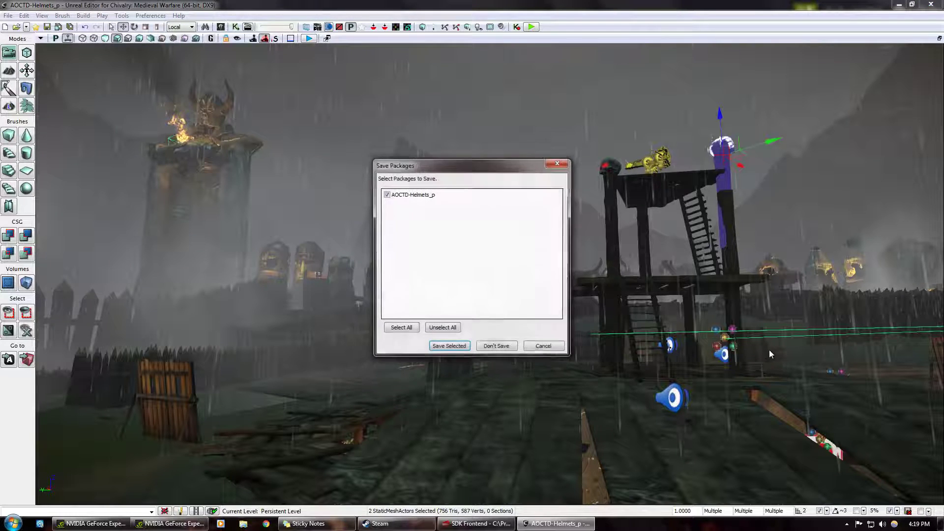
click(449, 347)
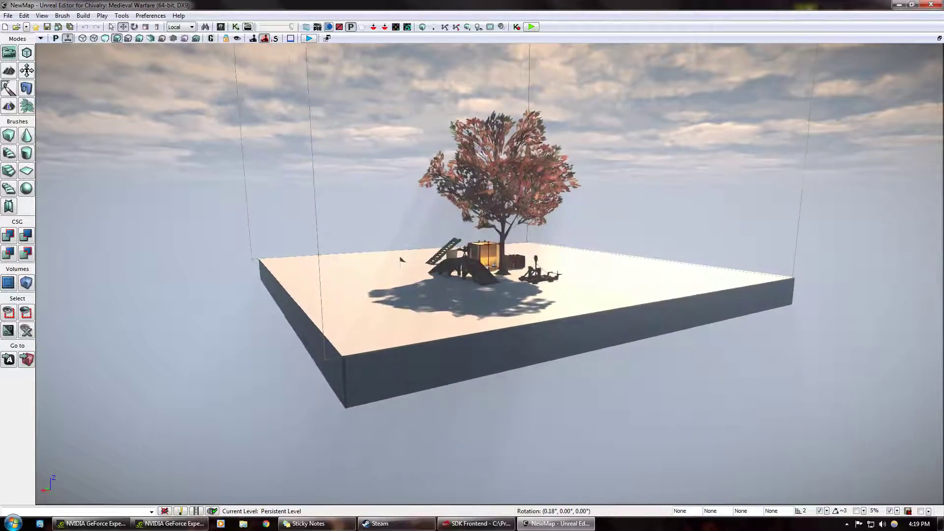
Open the Content Browser and search the assets for "castle"
right_drag(490, 273, 442, 290)
key(w)
key(w)
key(s)
click(221, 27)
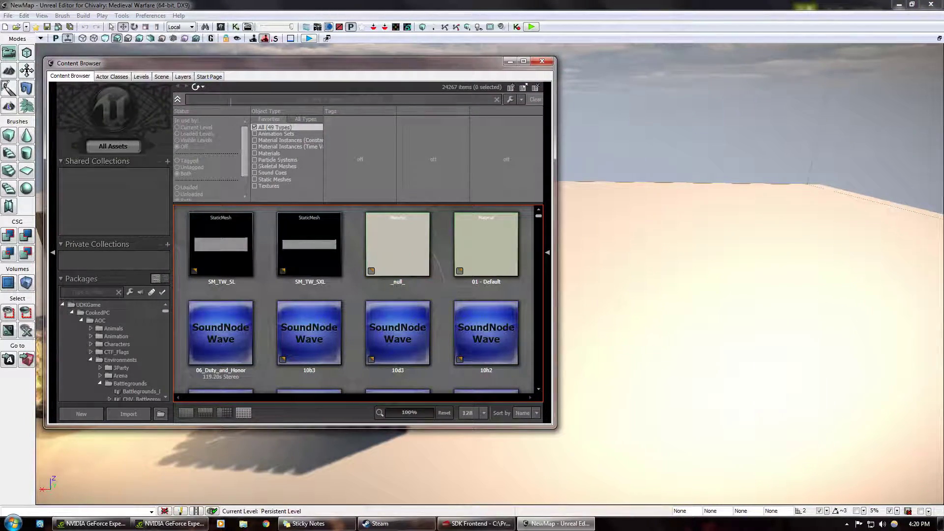
click(250, 100)
text(castle)
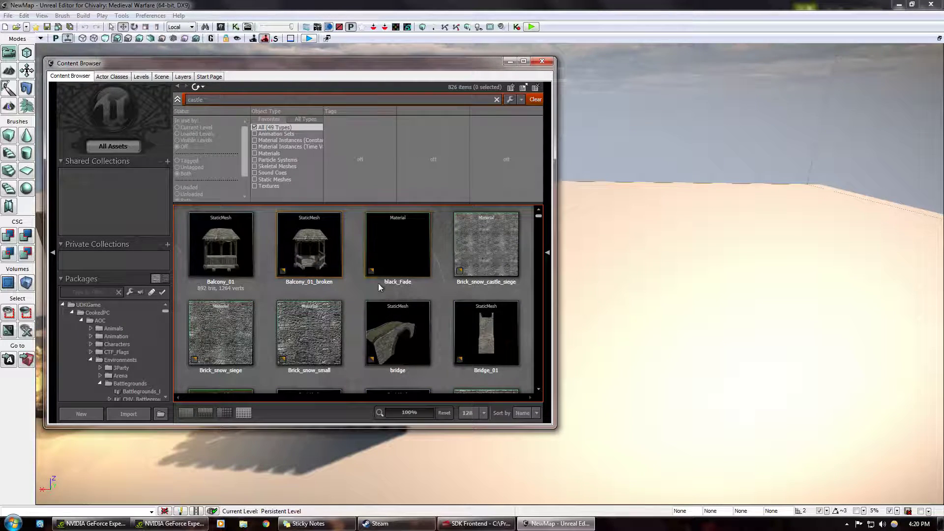
drag(330, 255, 690, 333)
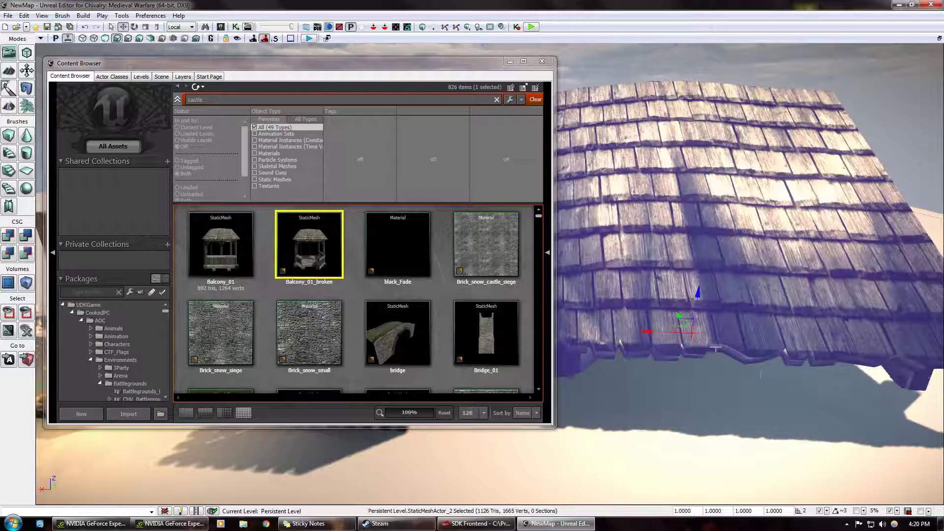
right_drag(690, 333, 723, 333)
drag(596, 291, 598, 114)
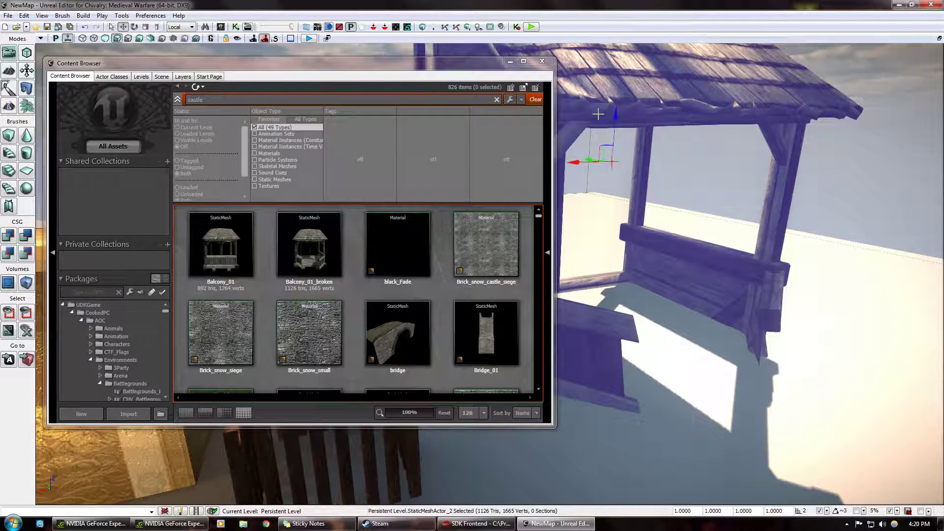
key(Delete)
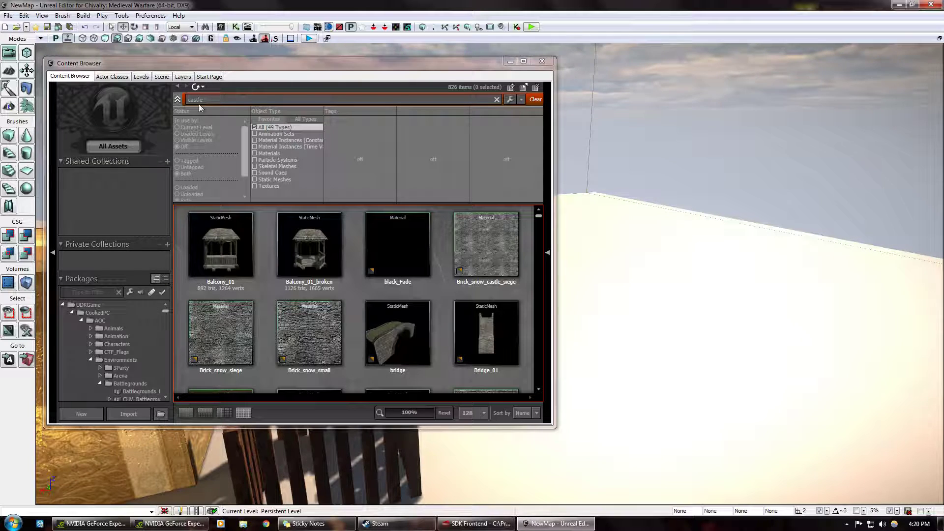
Restrict the castle results to static meshes and place the Dungeon_castle mesh in the map
click(255, 180)
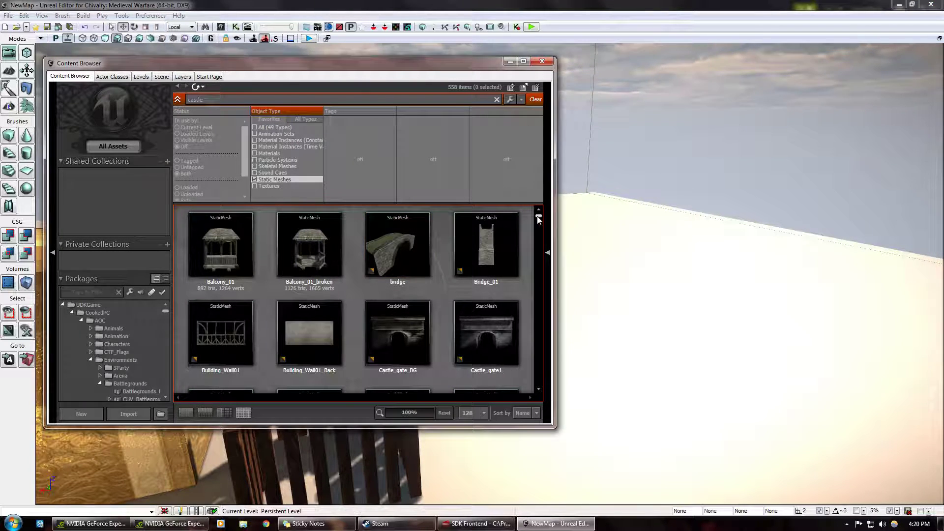
drag(540, 219, 543, 223)
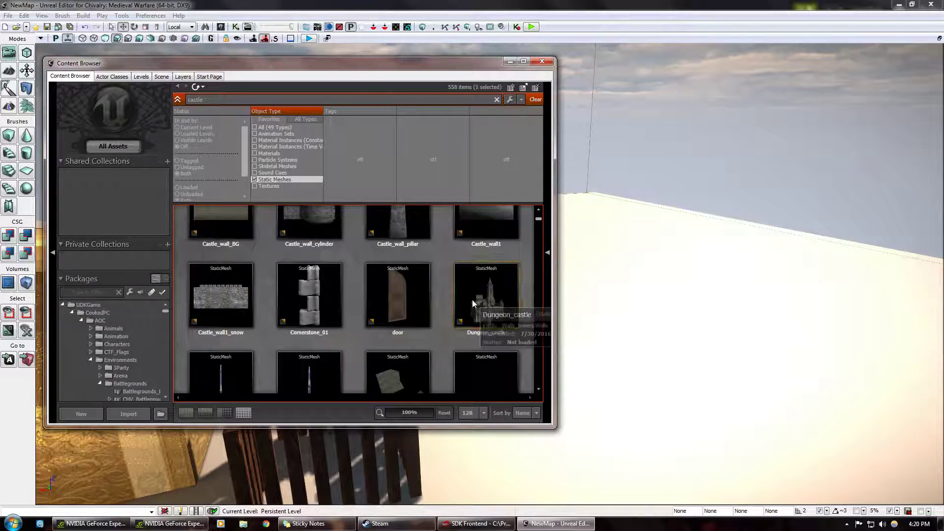
drag(480, 300, 679, 300)
mouse_move(679, 300)
right_down()
mouse_move(664, 305)
mouse_move(659, 364)
mouse_move(666, 315)
mouse_move(694, 290)
right_up()
right_drag(768, 300, 773, 303)
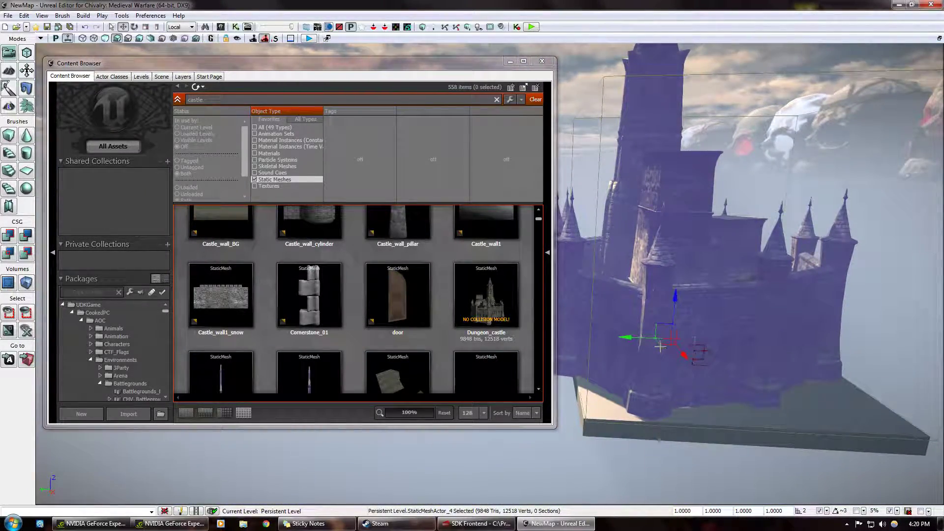
Scale the castle up uniformly to about 4.29 and move it away from the ground platform
drag(660, 343, 697, 215)
drag(707, 168, 706, 66)
key(space)
drag(688, 250, 607, 188)
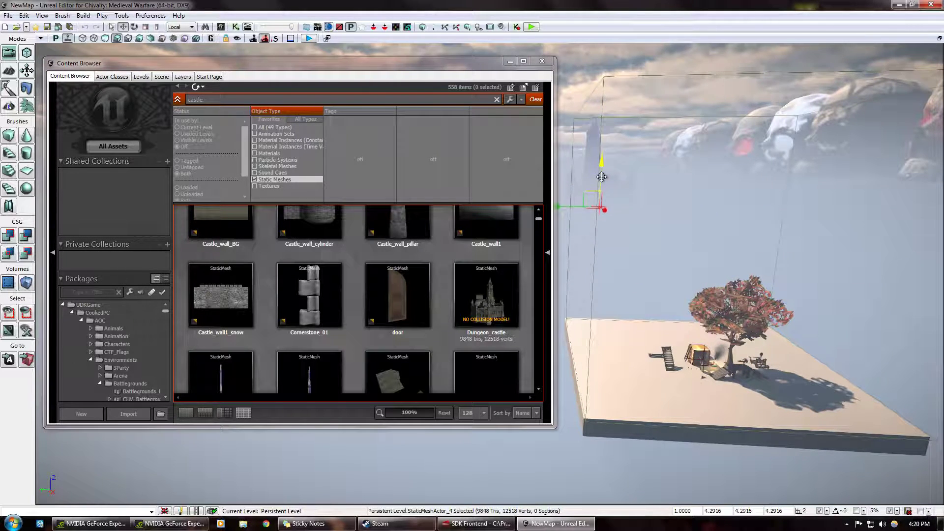
right_drag(603, 180, 595, 212)
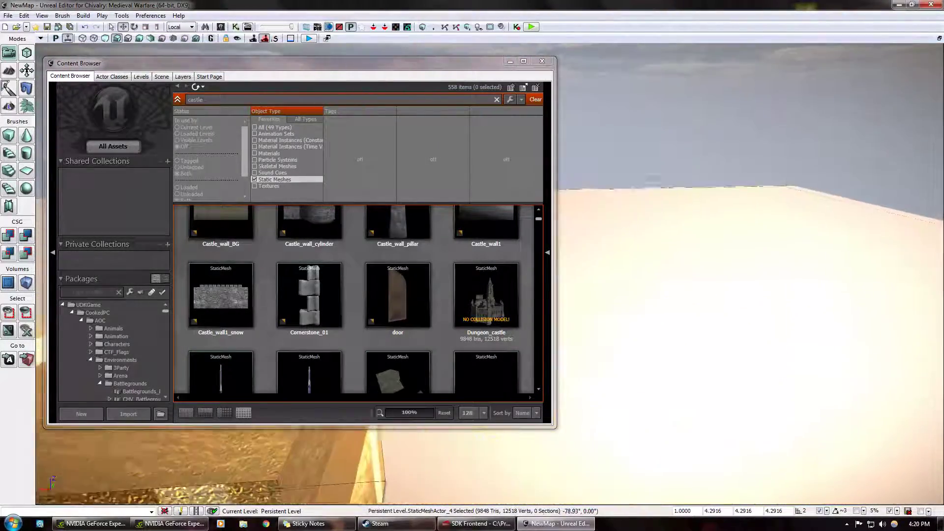
Browse the castle static meshes and place the Gate_house mesh on the ground platform
right_drag(689, 295, 645, 317)
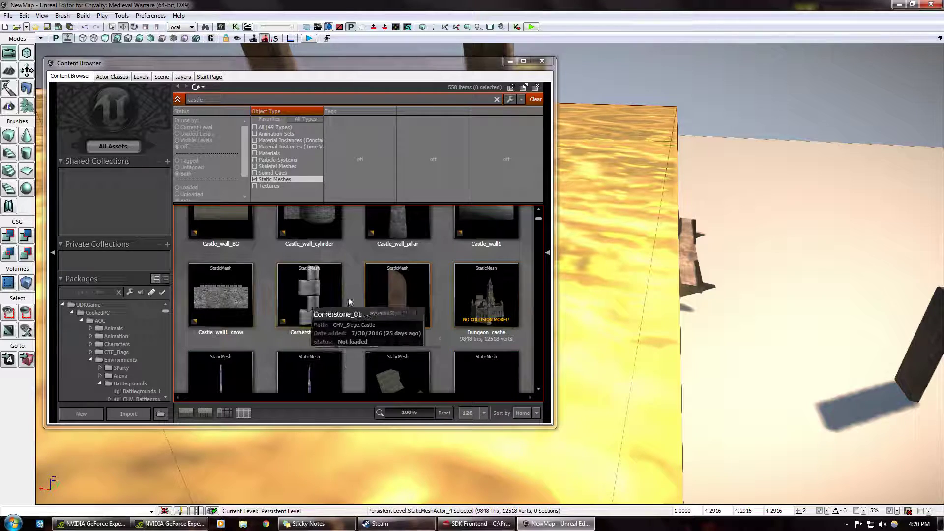
right_drag(741, 339, 709, 339)
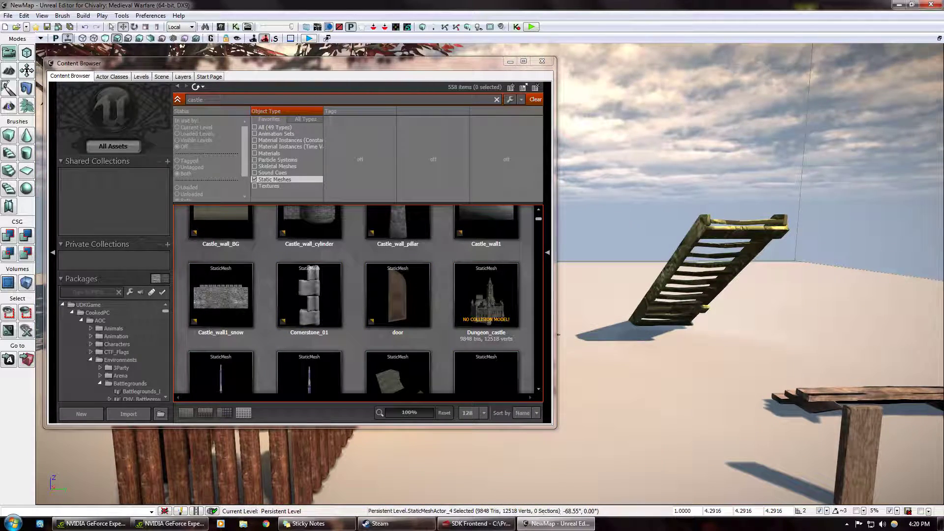
right_drag(708, 295, 634, 324)
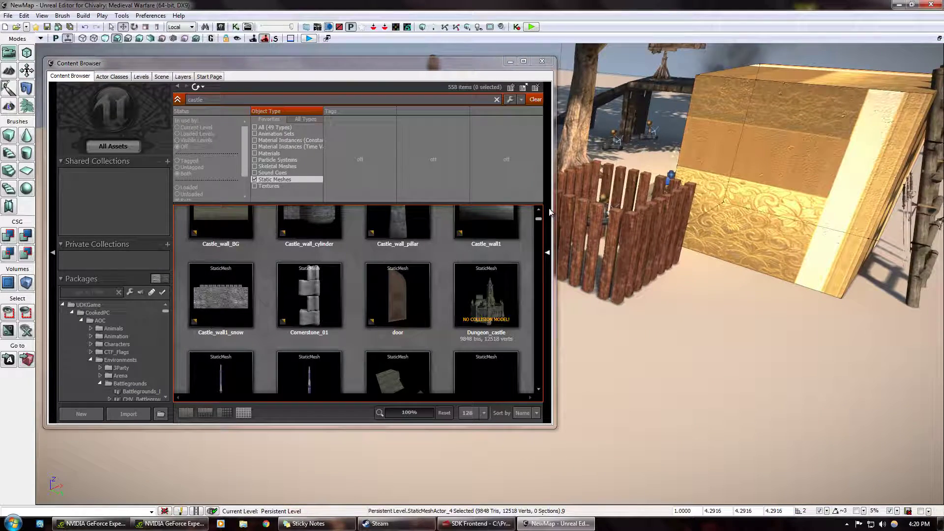
drag(518, 204, 515, 148)
scroll(393, 310, down, 5)
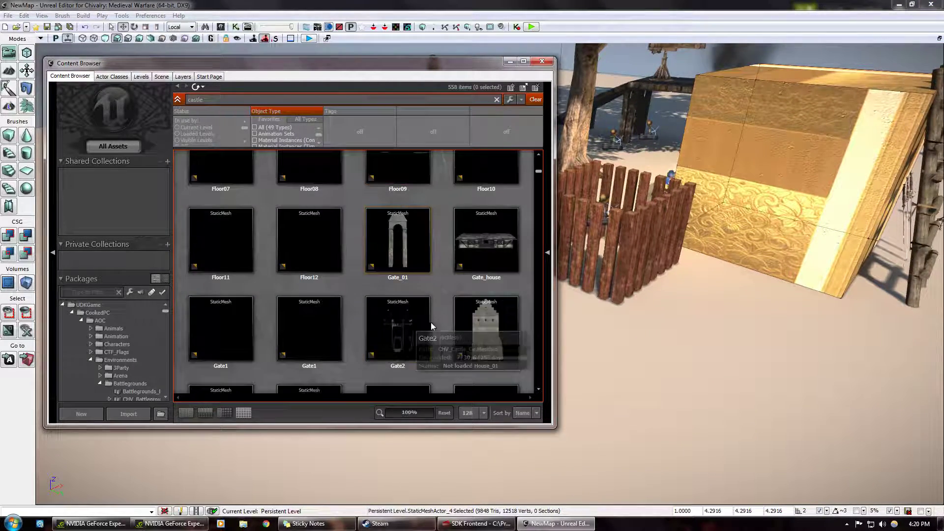
click(415, 244)
right_drag(624, 256, 573, 241)
drag(488, 240, 748, 365)
right_drag(694, 350, 573, 350)
Place the Gate2 mesh in the map near the gate house
drag(503, 315, 531, 280)
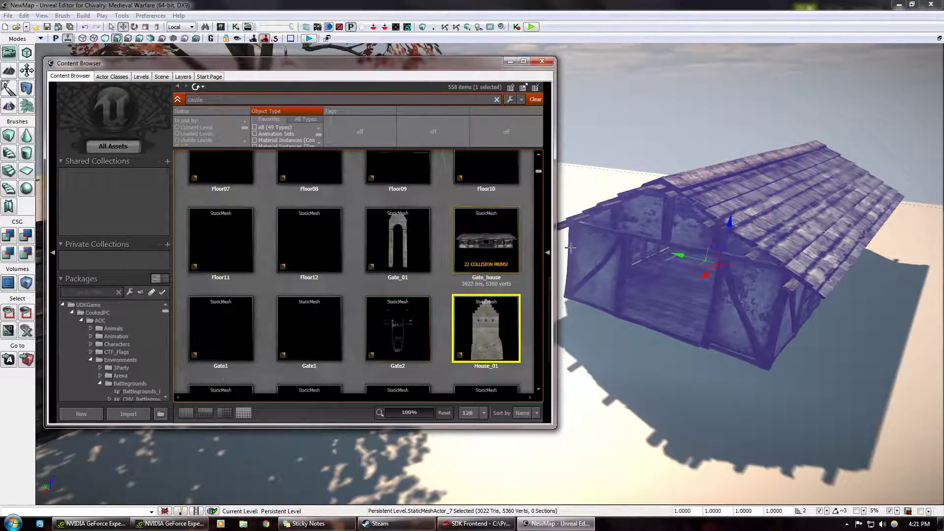
drag(578, 191, 585, 187)
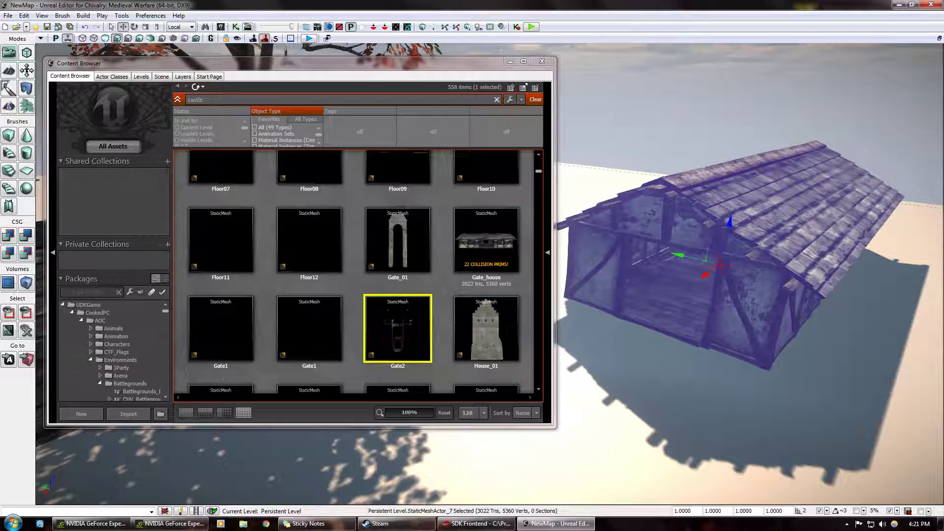
right_drag(585, 187, 542, 274)
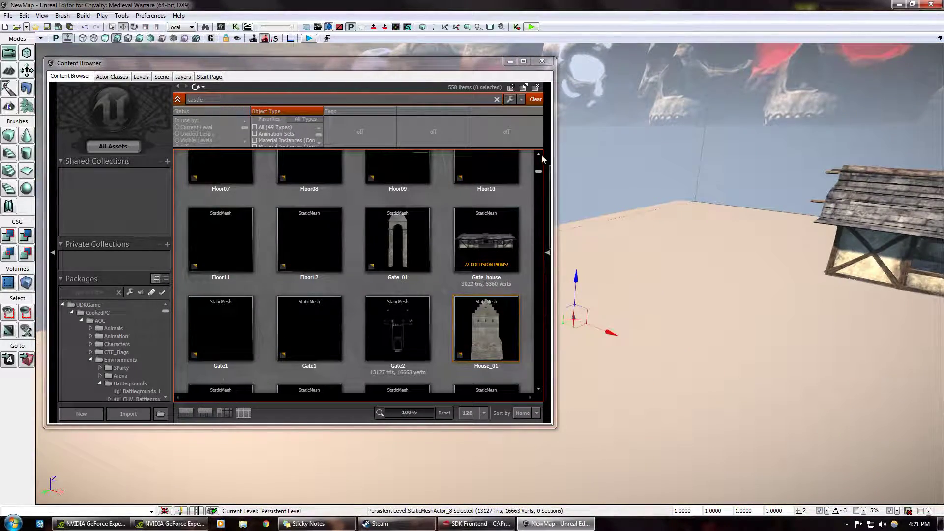
Find the curved castle wall meshes and preview SM_Castle_Wall_L_Bend90 in the Static Mesh Editor, closing the preview when finished
drag(538, 171, 531, 248)
click(478, 208)
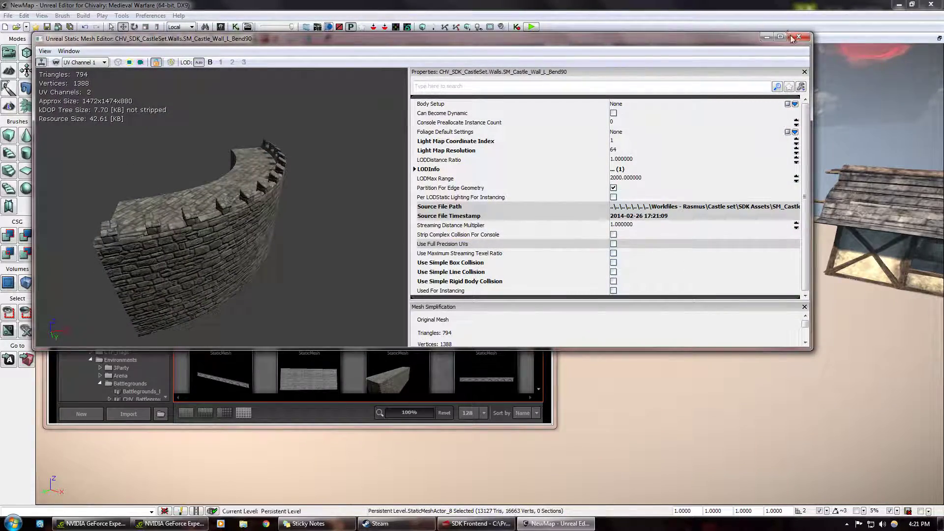
click(793, 37)
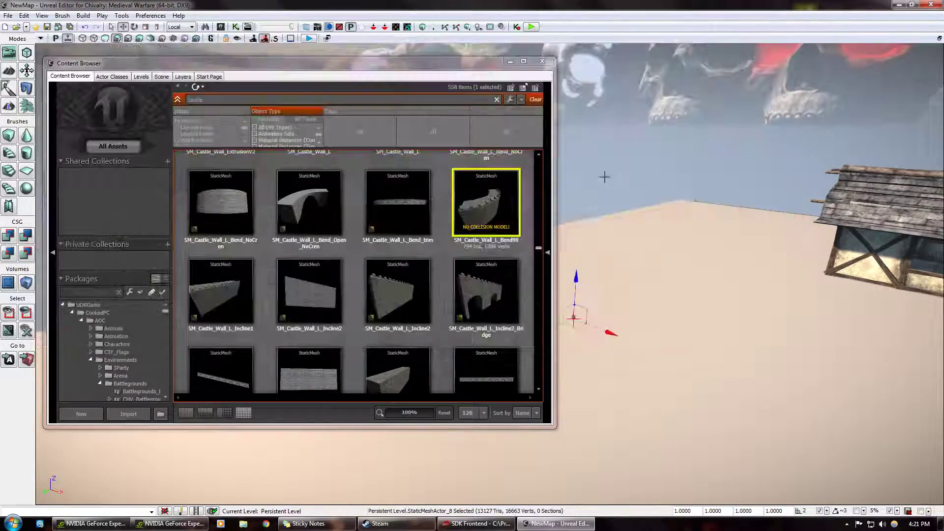
double_click(496, 193)
drag(222, 207, 334, 206)
click(799, 38)
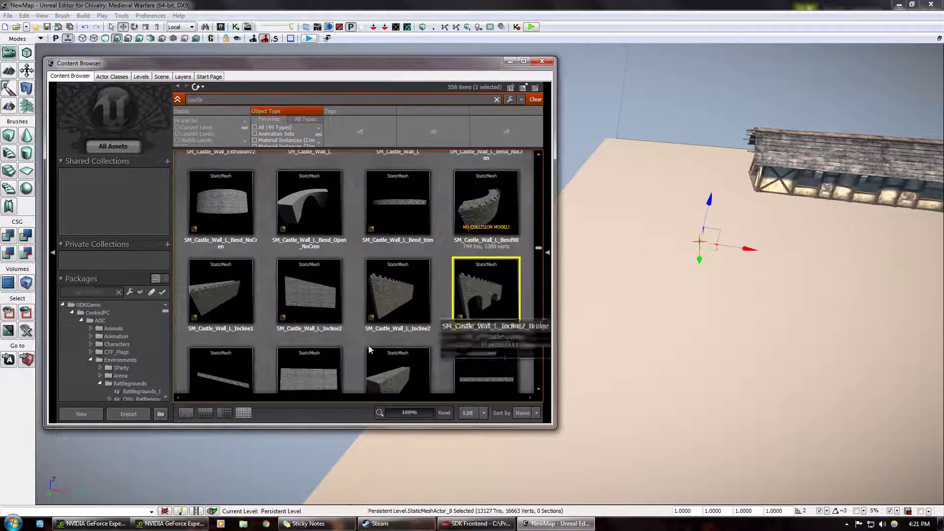
Place the SM_Castle_Wall_L_Bend_NoCren mesh in the map and move it off the ground platform into empty space
click(222, 202)
drag(223, 203, 775, 354)
right_drag(748, 377, 797, 364)
mouse_move(596, 144)
right_down()
mouse_move(615, 162)
mouse_move(590, 153)
mouse_move(596, 143)
right_up()
click(510, 62)
right_drag(573, 295, 586, 338)
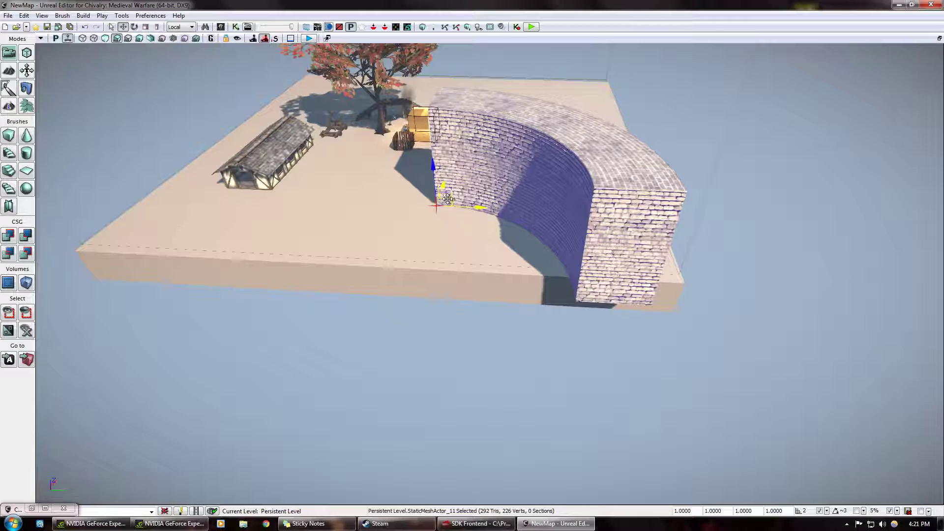
drag(447, 199, 477, 198)
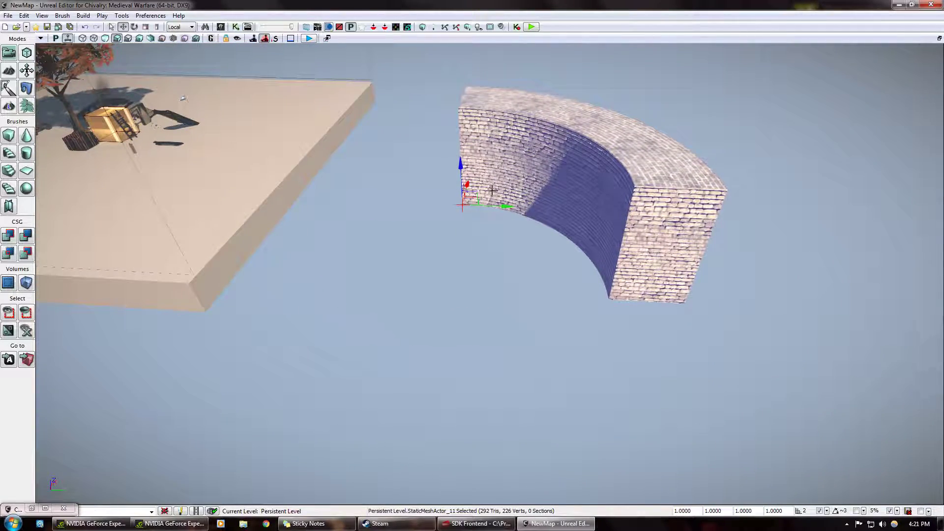
Duplicate the curved wall rotated a quarter turn and move the copy to the wall's end to continue the curve
right_drag(574, 190, 575, 190)
key(space)
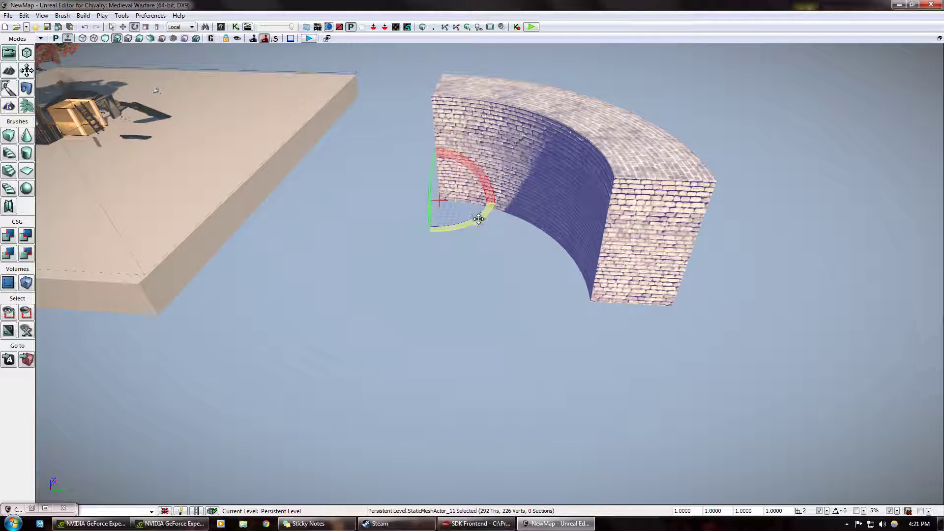
alt+drag(479, 219, 382, 216)
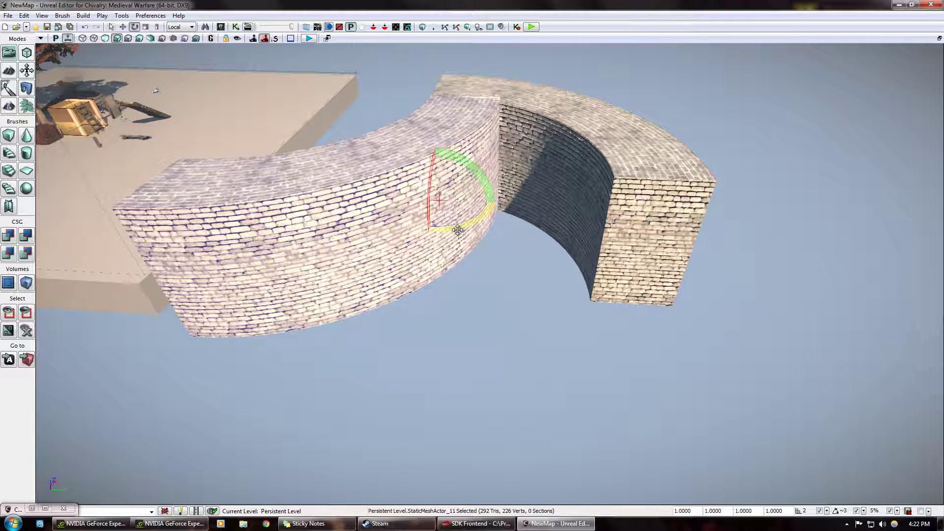
key(ctrl+z)
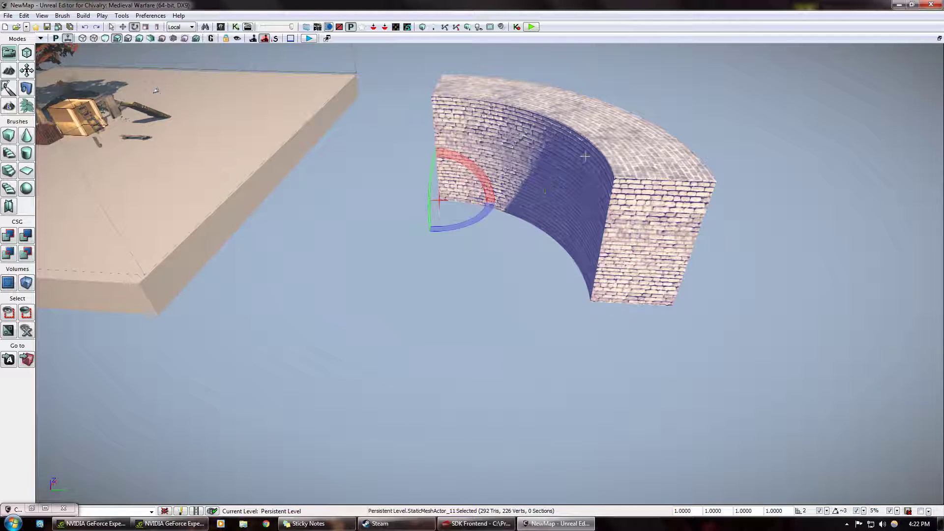
alt+drag(429, 229, 389, 199)
drag(456, 208, 610, 318)
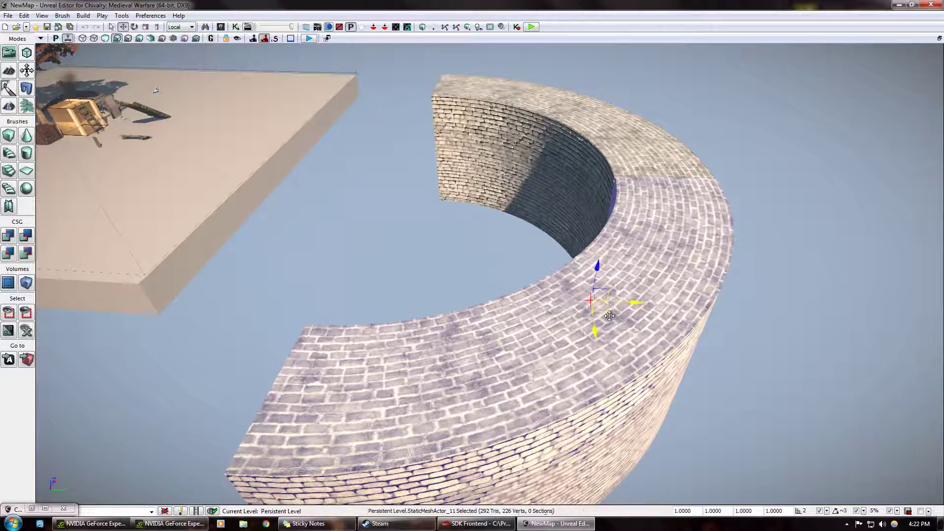
Move the wall copy's pivot near the joint, try shifting the copy, and undo the shift
right_drag(611, 318, 839, 303)
right_drag(651, 309, 658, 344)
right_drag(698, 319, 710, 320)
right_drag(655, 203, 655, 203)
right_click(626, 281)
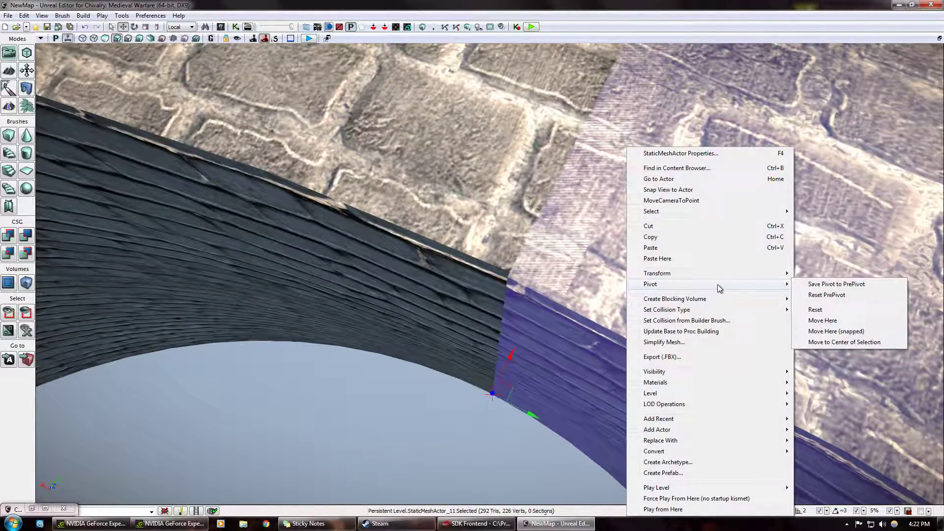
click(841, 323)
right_drag(546, 150, 546, 150)
drag(547, 150, 567, 124)
key(ctrl+z)
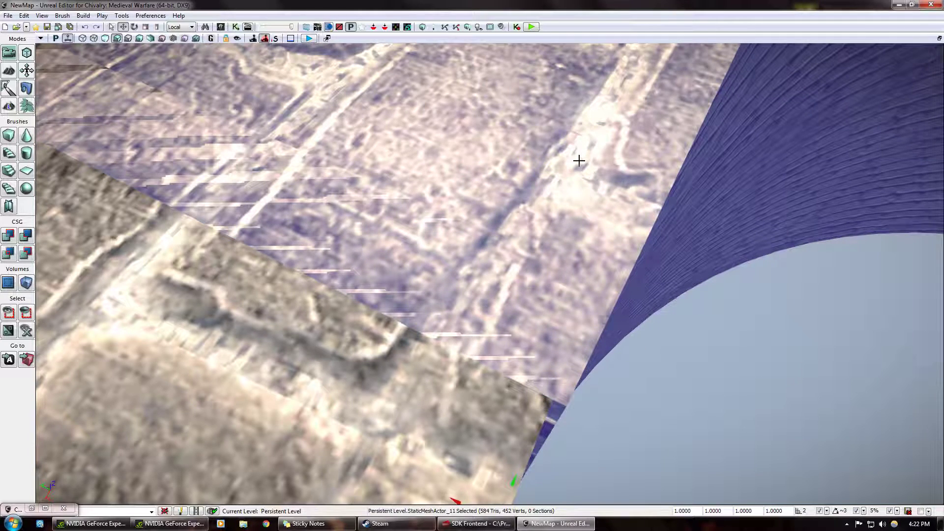
Set the wall copy's pivot on its top surface beside the joint and align the copy flush with the first wall
right_click(551, 215)
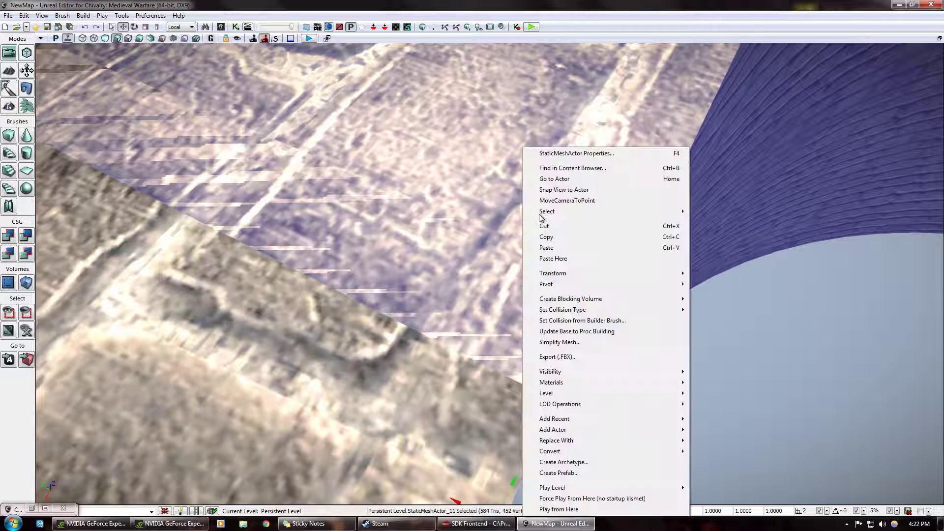
mouse_move(645, 290)
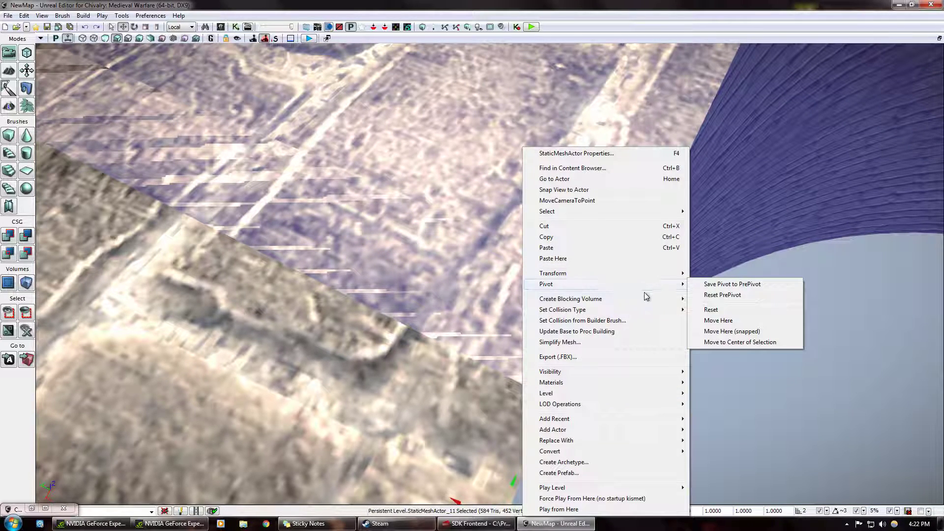
click(734, 321)
right_drag(613, 256, 496, 248)
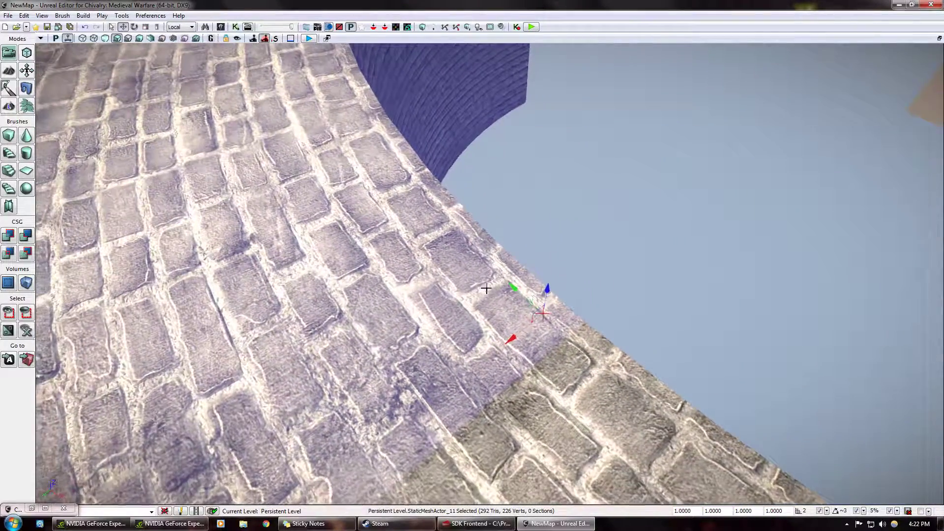
drag(486, 290, 498, 345)
click(498, 345)
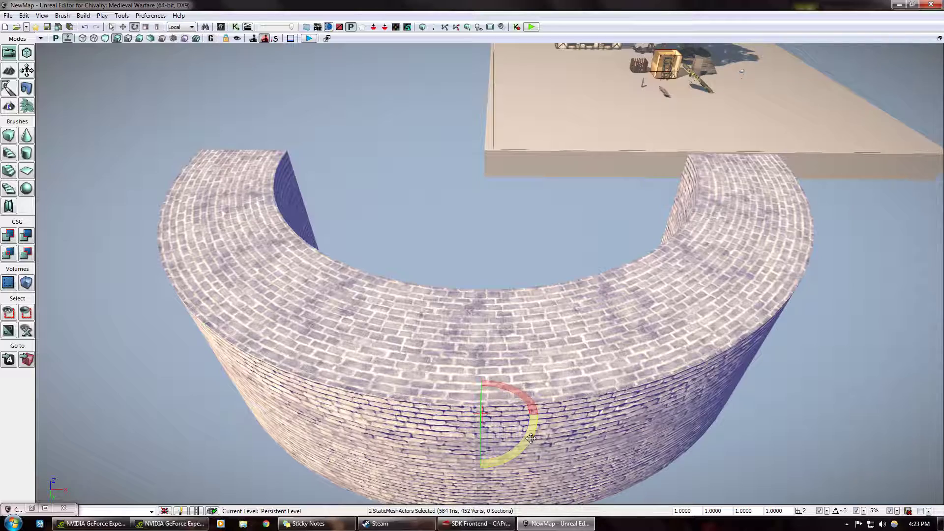
Duplicate both curved walls rotated a half turn and align the copies with the originals to close the full ring
drag(531, 438, 480, 490)
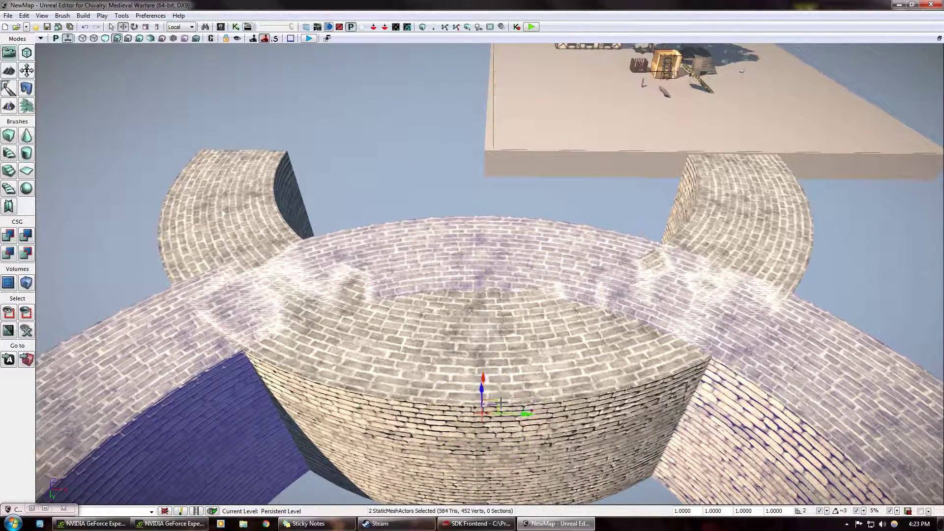
drag(486, 378, 491, 170)
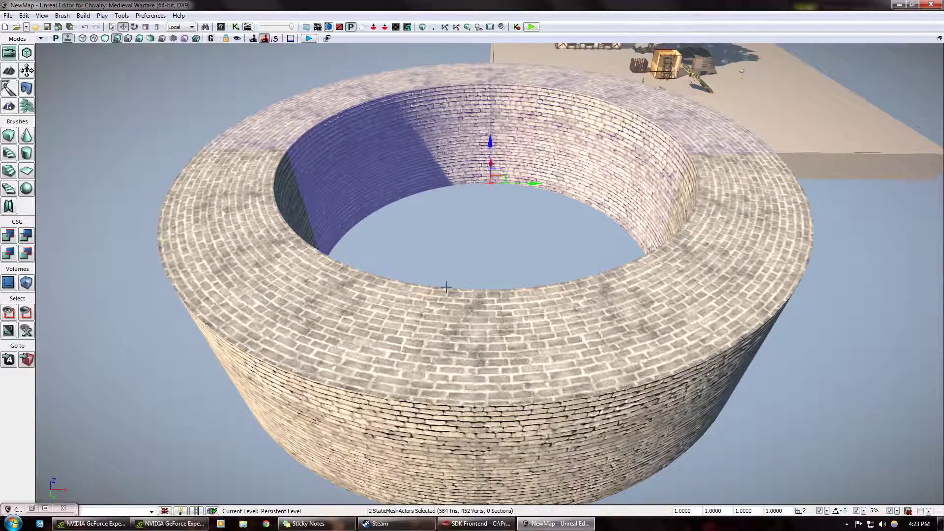
key(w)
right_drag(447, 287, 372, 300)
scroll(246, 299, down, 3)
right_drag(386, 258, 443, 259)
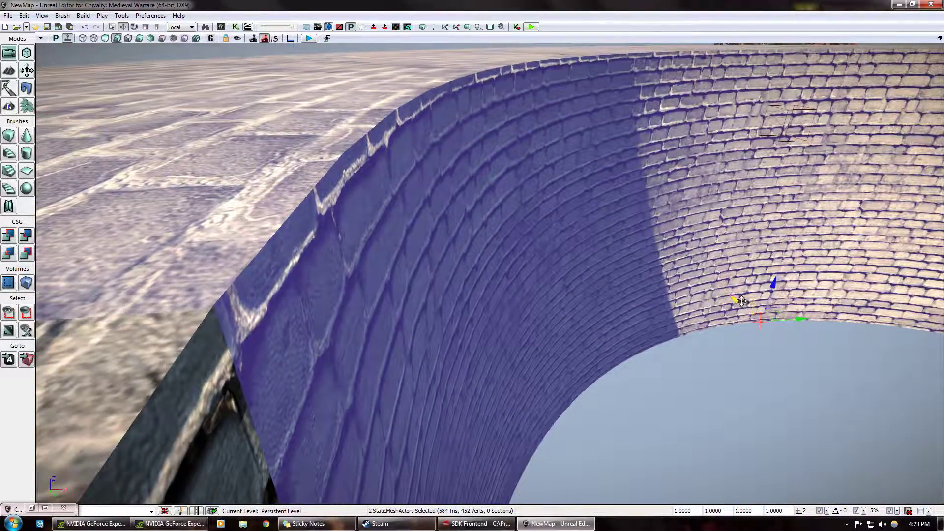
drag(742, 301, 741, 299)
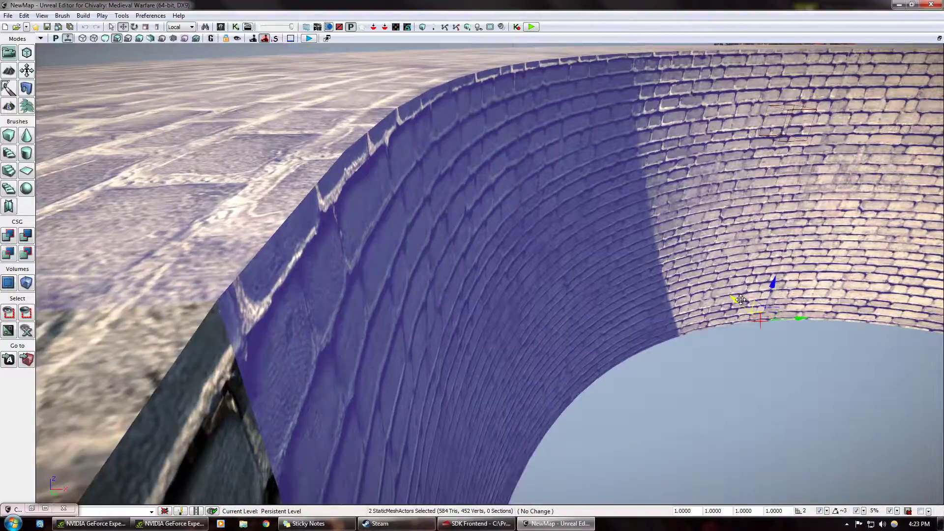
right_drag(741, 300, 783, 317)
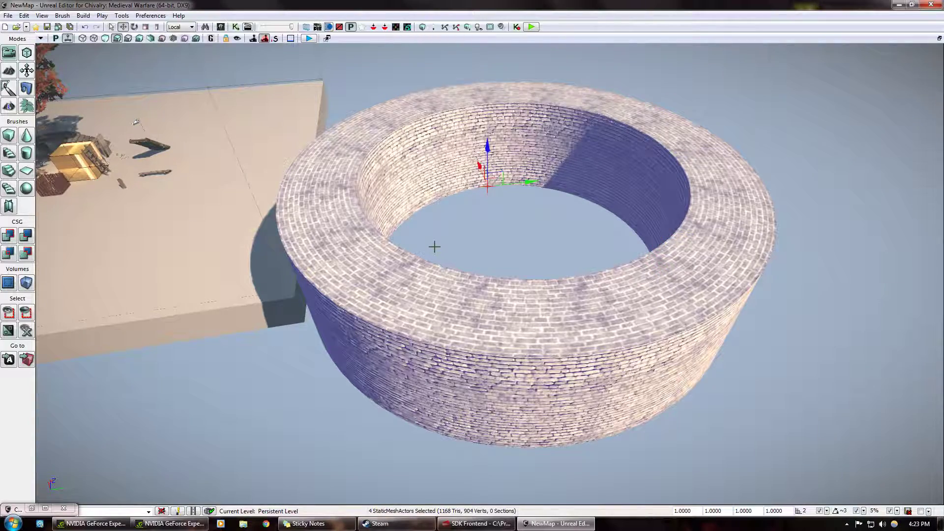
Move the four-wall ring onto the ground platform around the tree and scale it up uniformly to about 2.23
right_drag(506, 256, 633, 294)
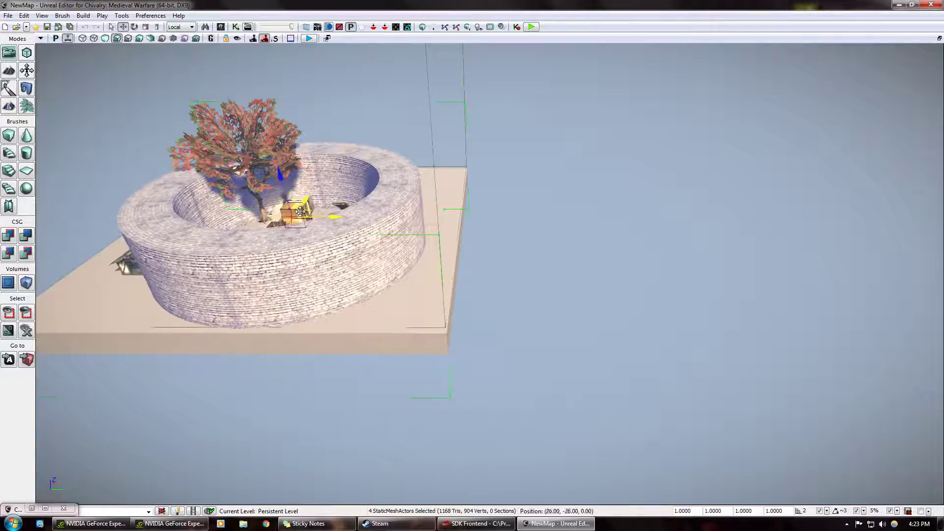
drag(315, 275, 290, 255)
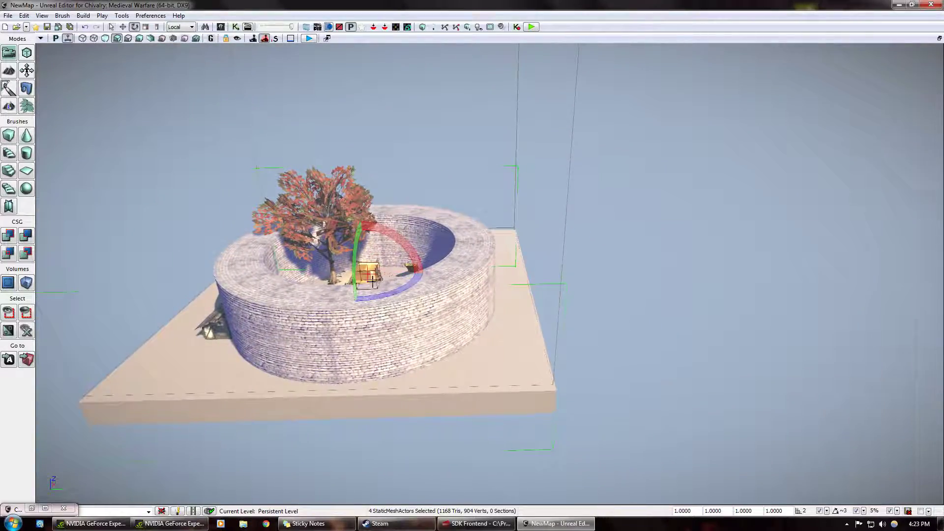
drag(389, 273, 408, 274)
right_drag(383, 264, 196, 308)
key(w)
scroll(236, 305, up, 8)
key(s)
right_drag(497, 214, 480, 212)
key(w)
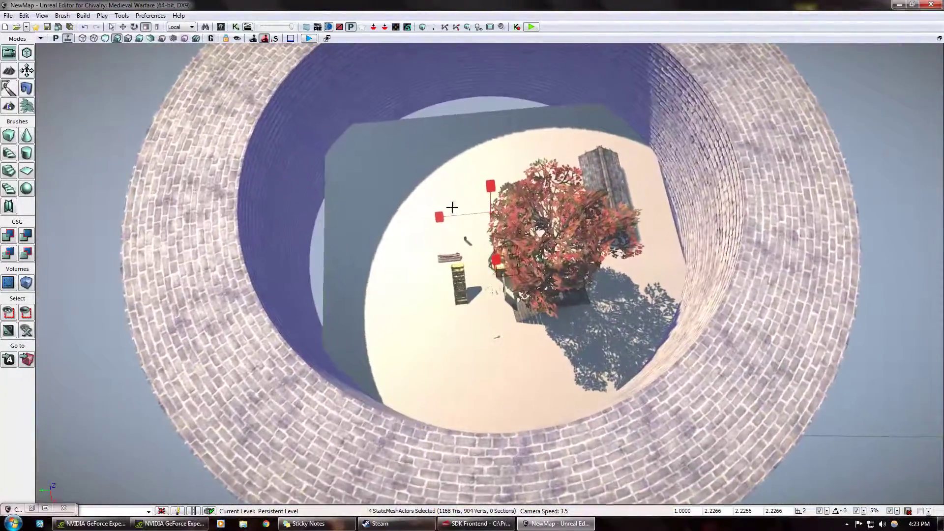
Reposition the ring around the tree and buildings and reduce its uniform scale to about 1.89
drag(481, 225, 504, 276)
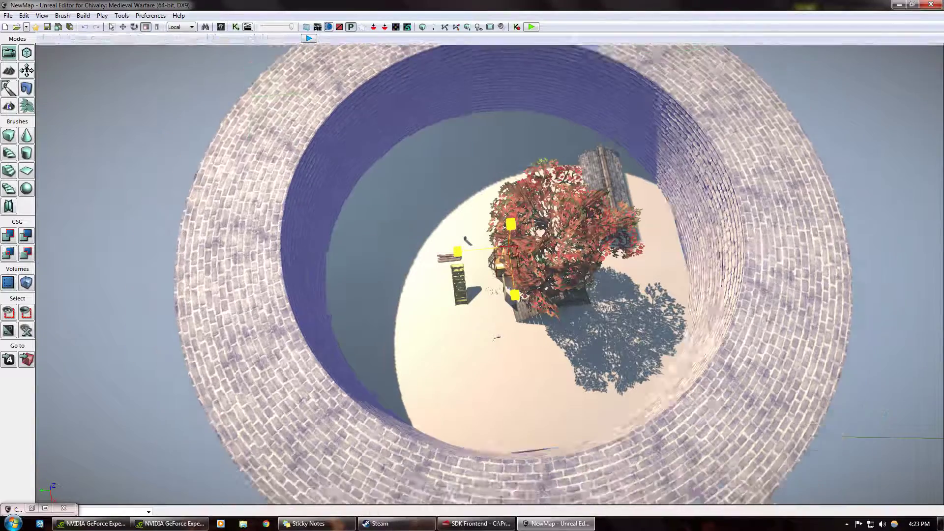
drag(511, 224, 511, 236)
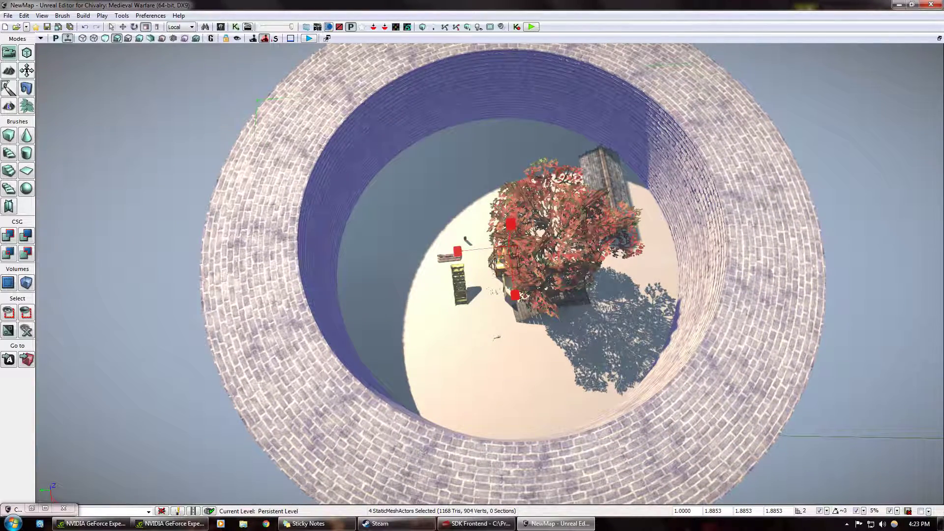
click(499, 257)
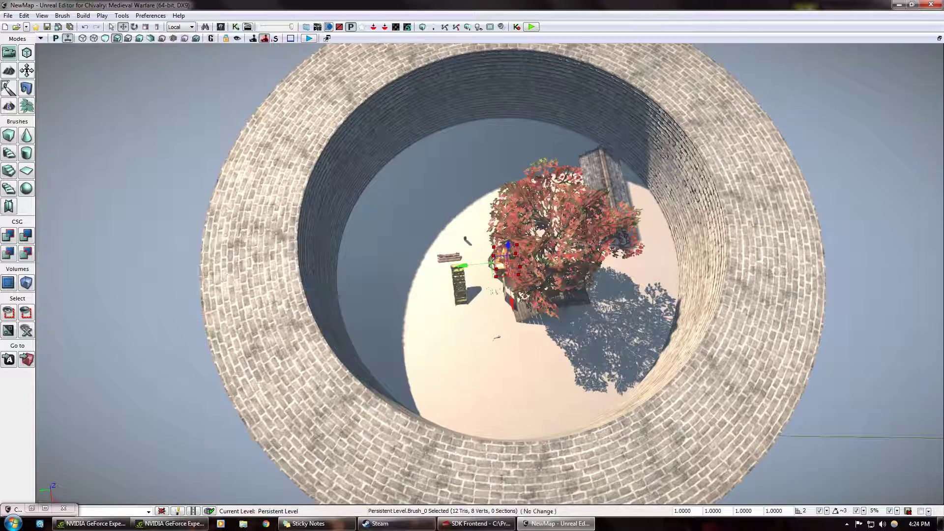
click(512, 278)
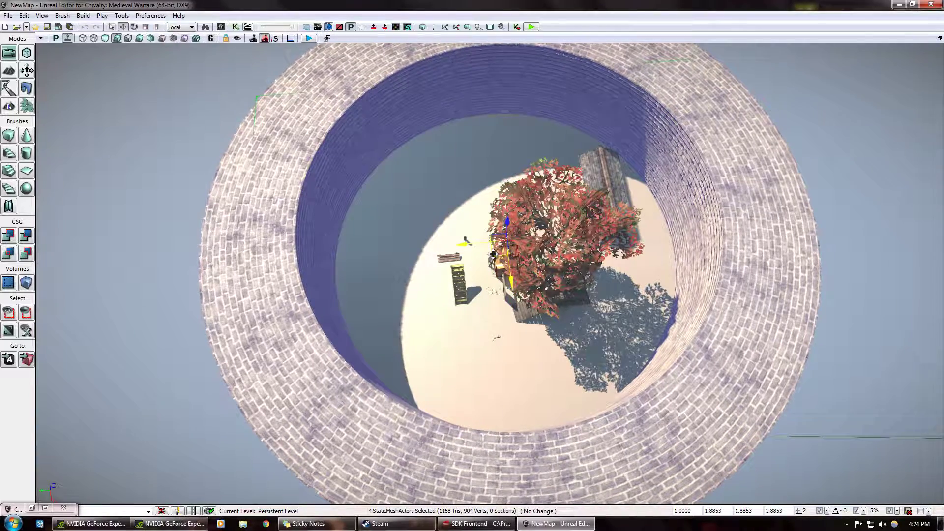
drag(493, 254, 494, 253)
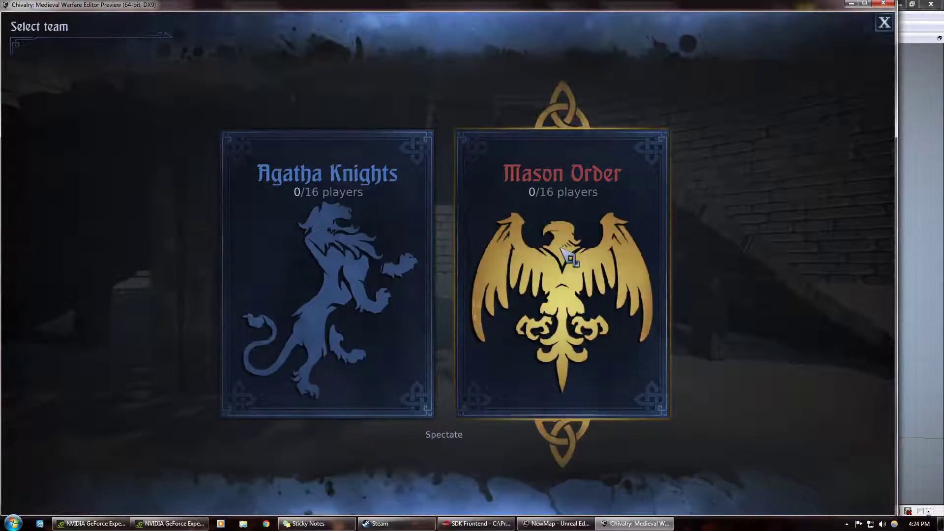
Join the Mason Order in the playtest, walk around inside the wall ring to inspect it, and return to the editor
click(569, 256)
click(569, 256)
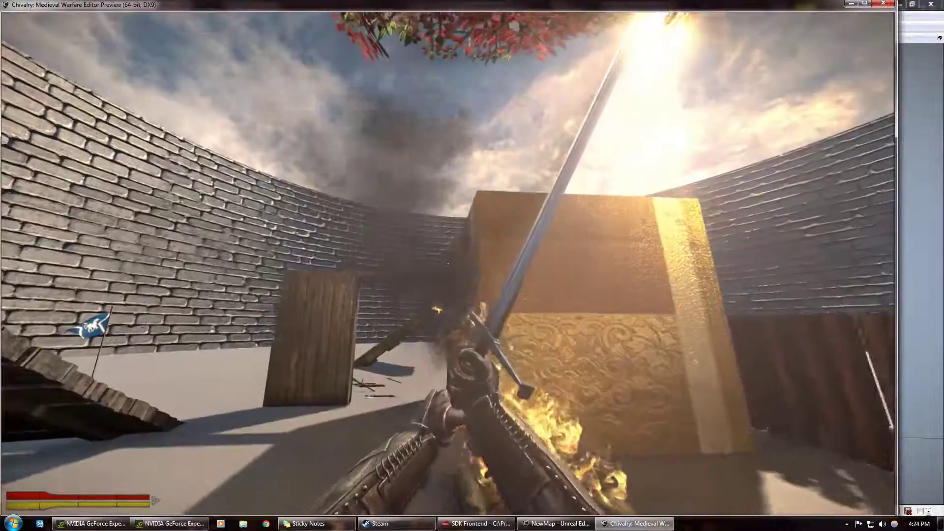
key(w)
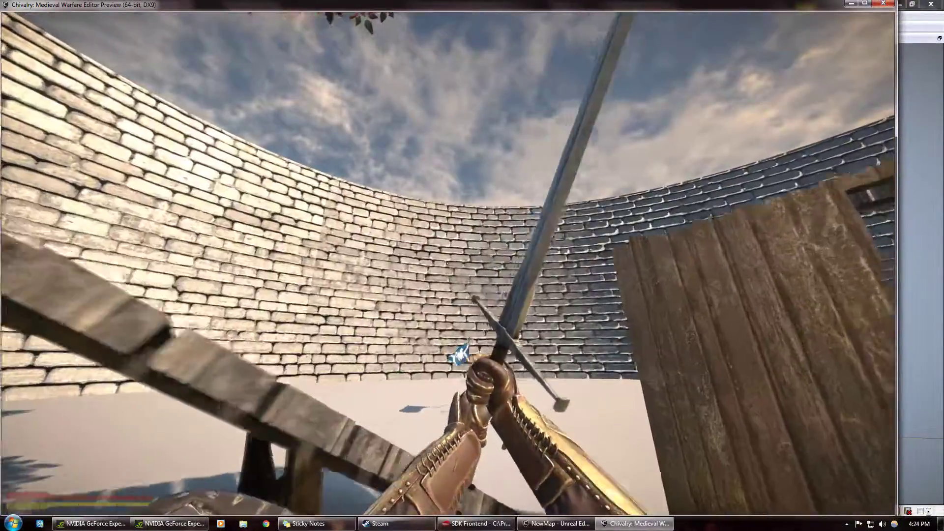
key(w)
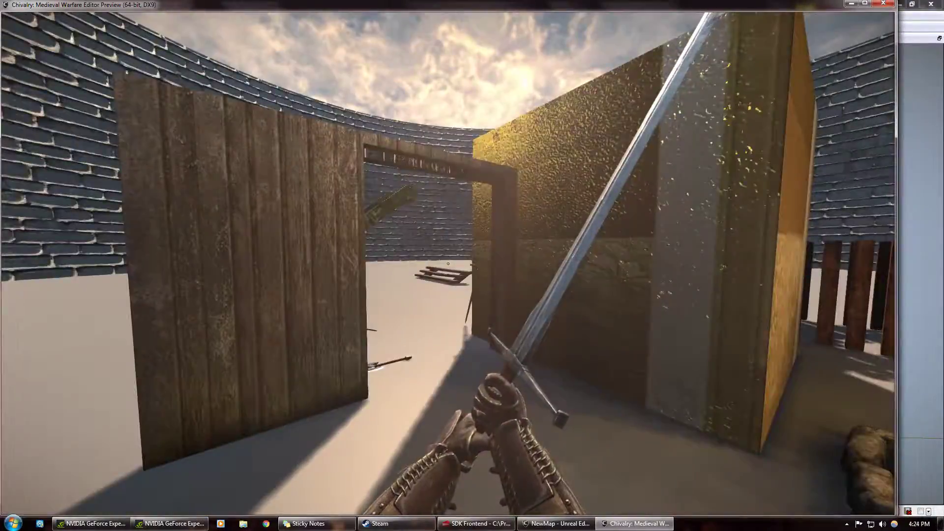
key(Escape)
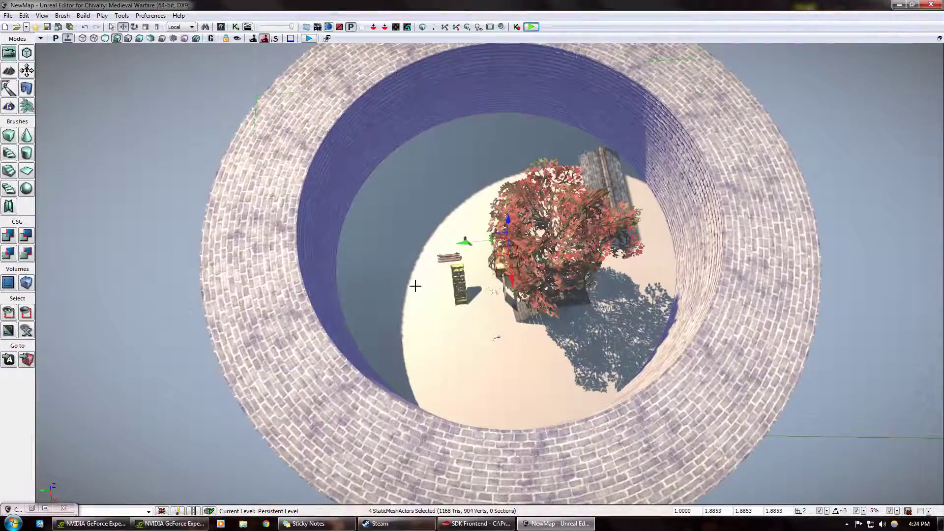
Bring the ground inside the ring into view and filter the Content Browser's castle assets to Materials instead of Static Meshes
right_drag(415, 286, 446, 307)
click(370, 248)
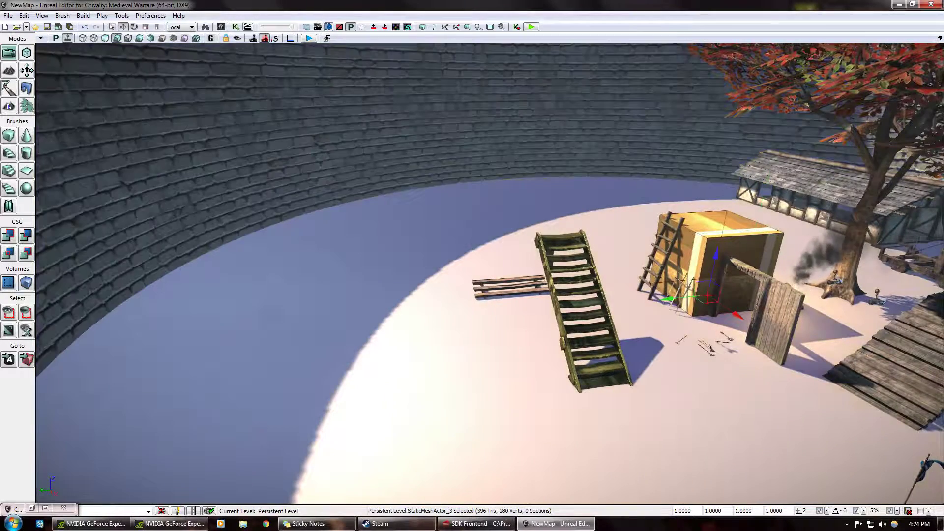
click(221, 28)
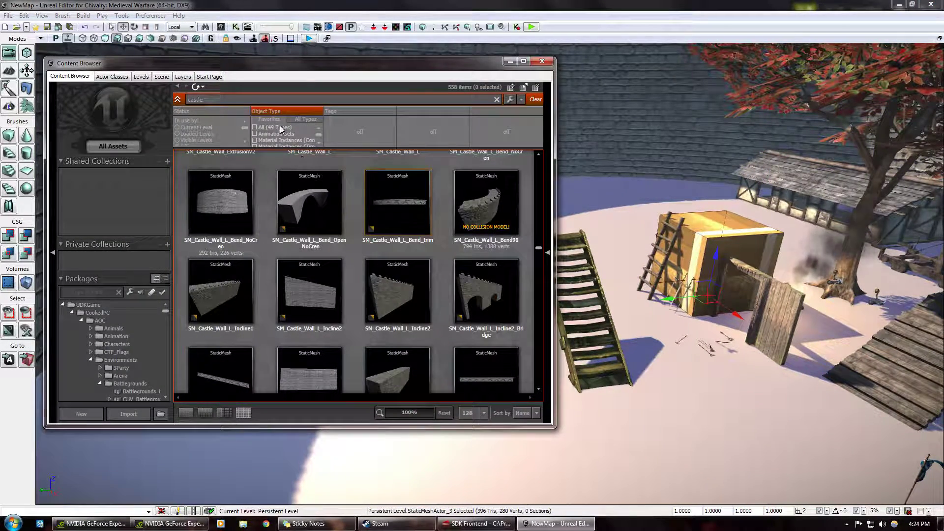
drag(475, 147, 462, 265)
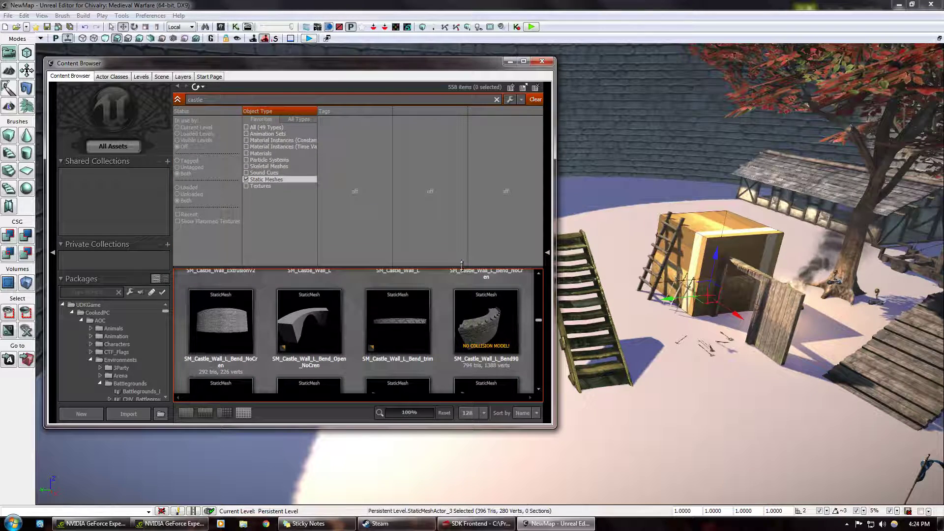
click(246, 180)
click(247, 154)
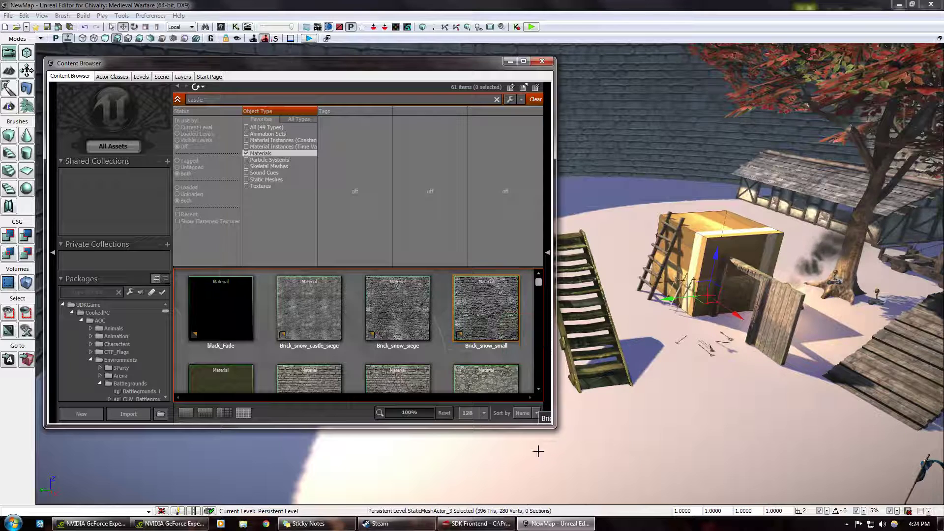
Try the Castle_brick_03_mat and Castle_stone2_mat materials on the ground inside the ring
click(397, 309)
scroll(384, 335, down, 2)
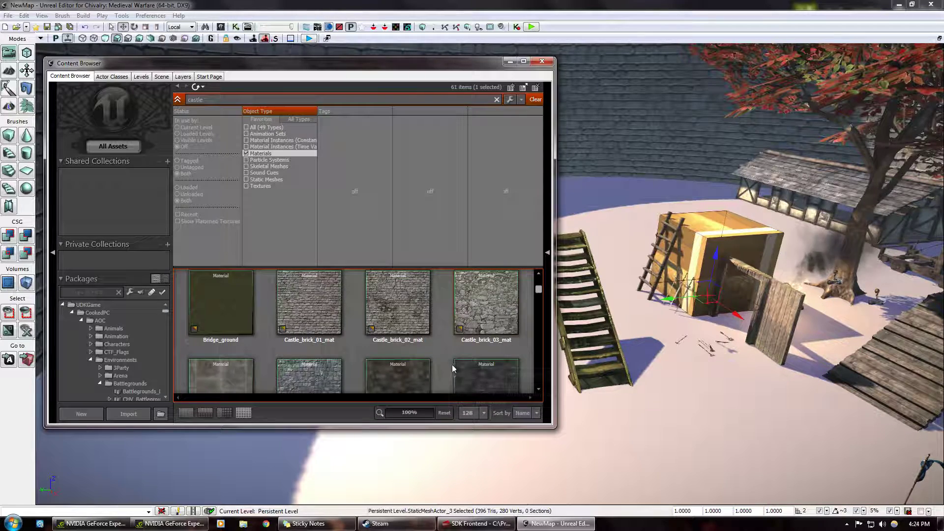
click(381, 294)
click(486, 302)
drag(708, 406, 708, 407)
right_drag(708, 407, 782, 406)
click(317, 378)
drag(309, 332, 776, 440)
Preview Castle_brick_01_mat in the Material Editor and try it on the ground
scroll(485, 324, up, 3)
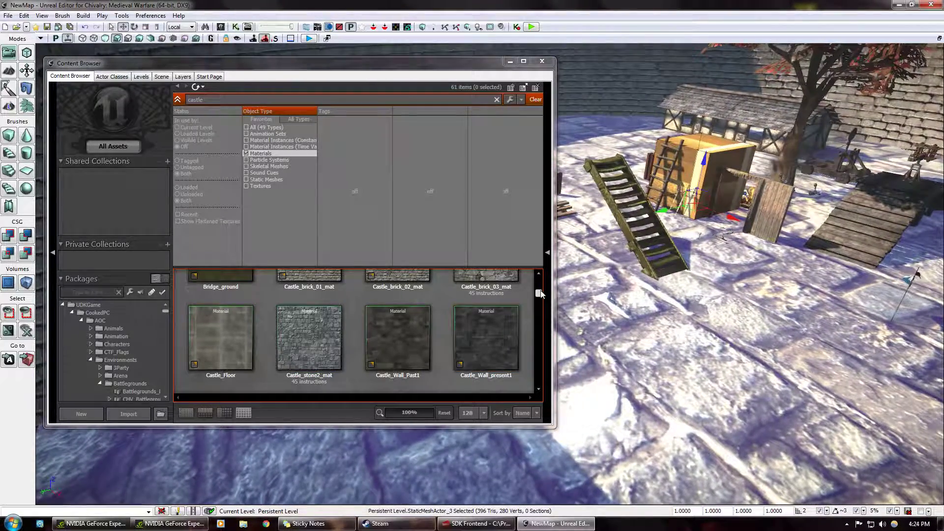
drag(539, 294, 539, 290)
click(319, 294)
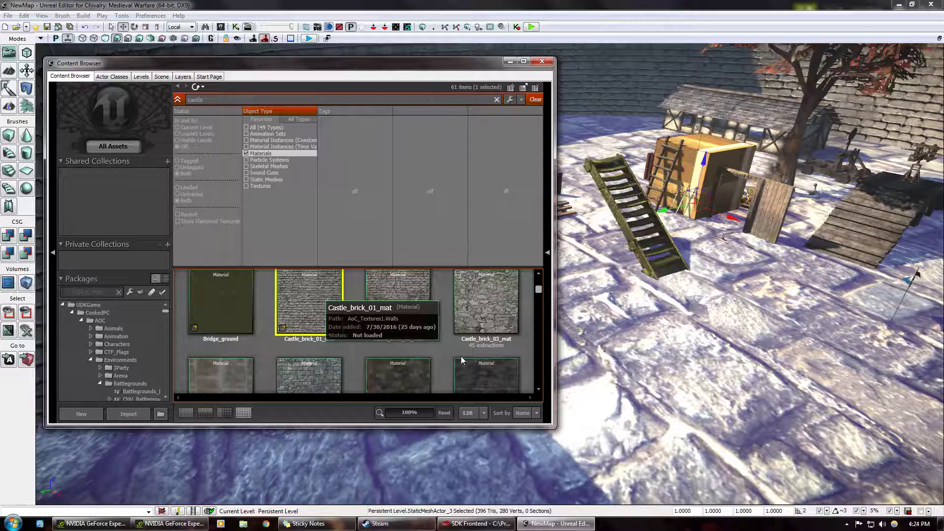
double_click(388, 307)
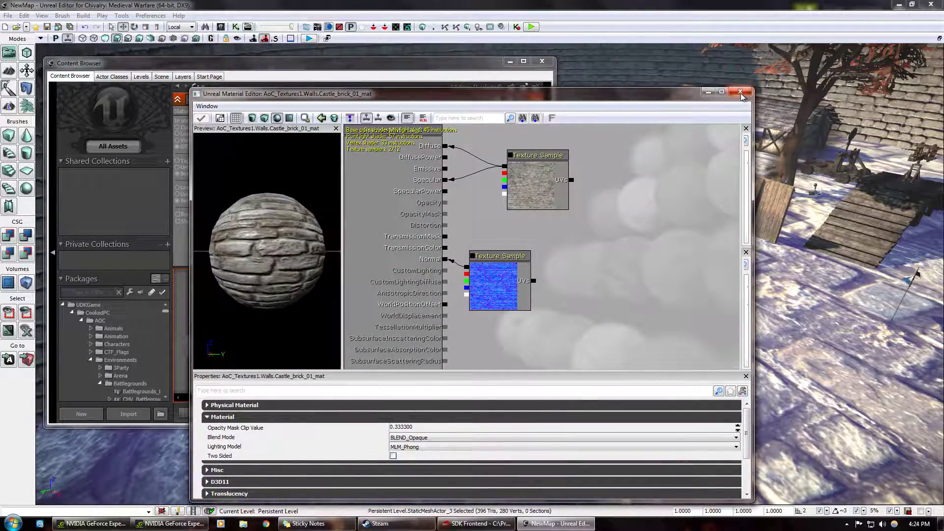
click(740, 92)
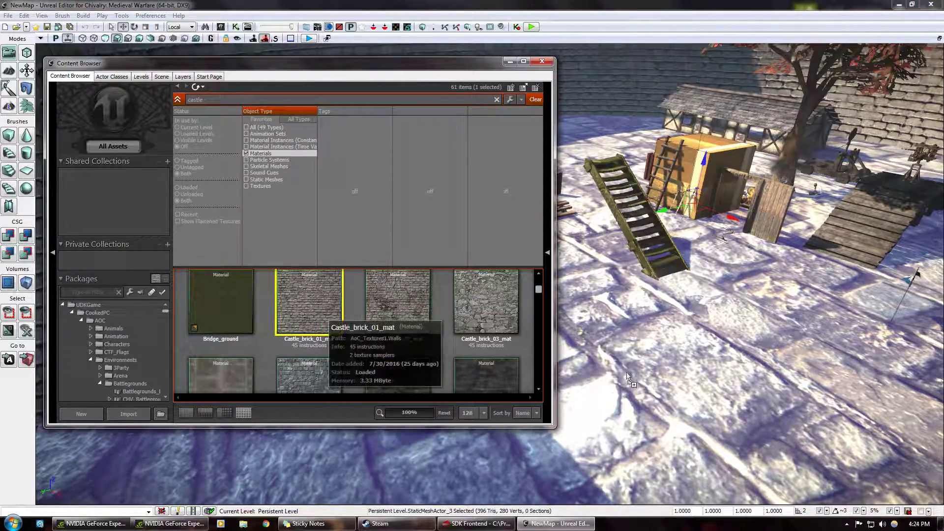
drag(631, 375, 632, 376)
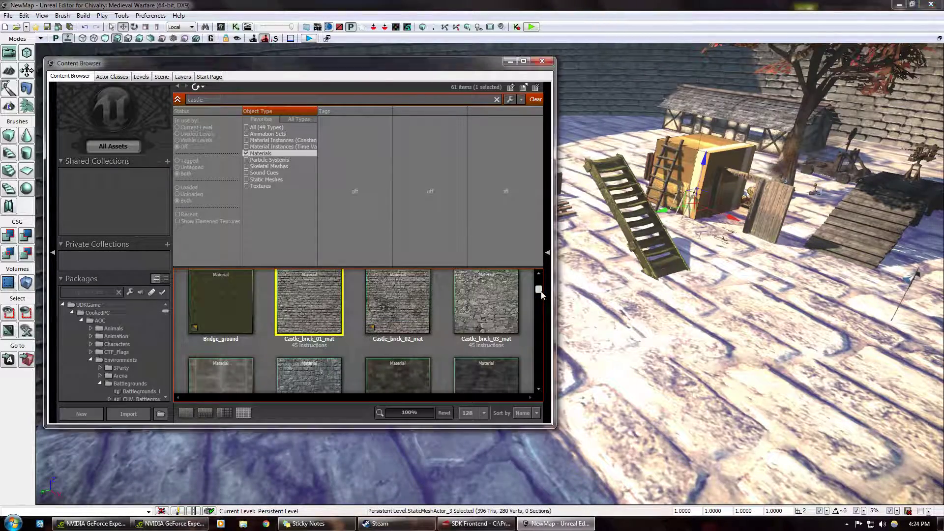
Try the M_Cobble material on the ground and inspect the surface
scroll(543, 305, down, 5)
scroll(548, 320, down, 5)
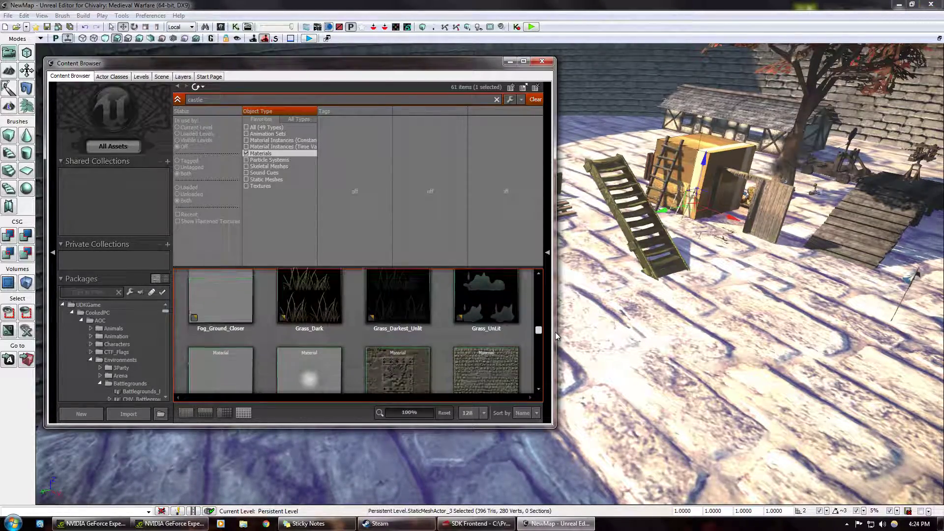
drag(494, 317, 677, 367)
right_drag(679, 369, 767, 365)
right_drag(650, 329, 651, 321)
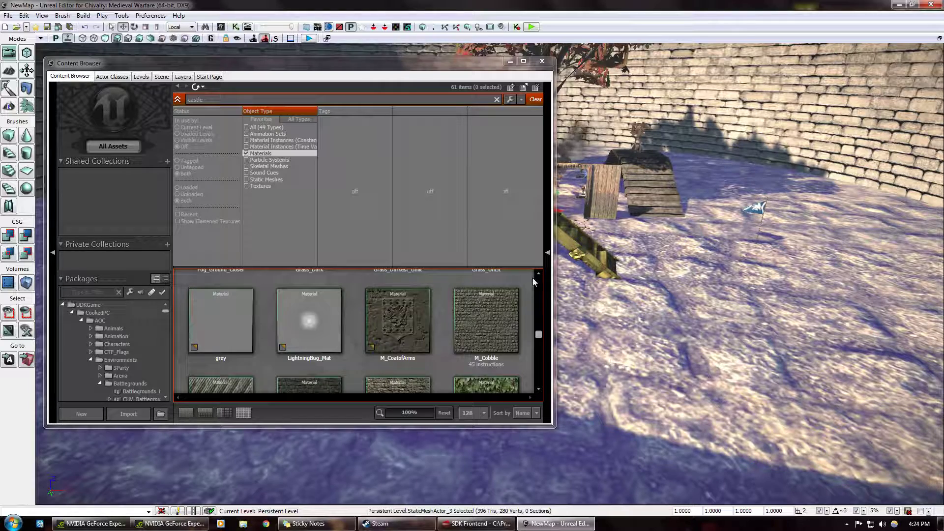
Try the M_Rope material on the ground and inspect the surface
mouse_move(538, 336)
mouse_down()
mouse_move(547, 383)
mouse_move(542, 329)
mouse_move(540, 339)
mouse_up()
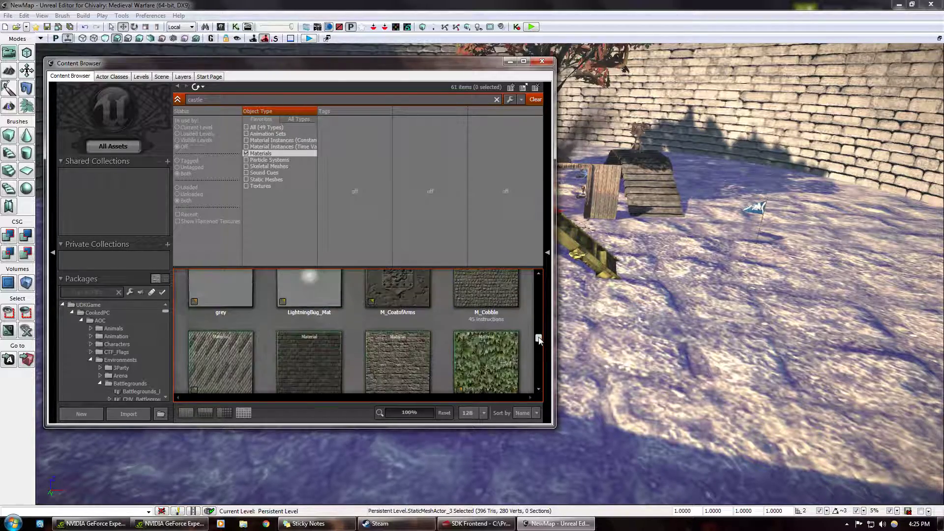
click(217, 362)
drag(733, 375, 749, 433)
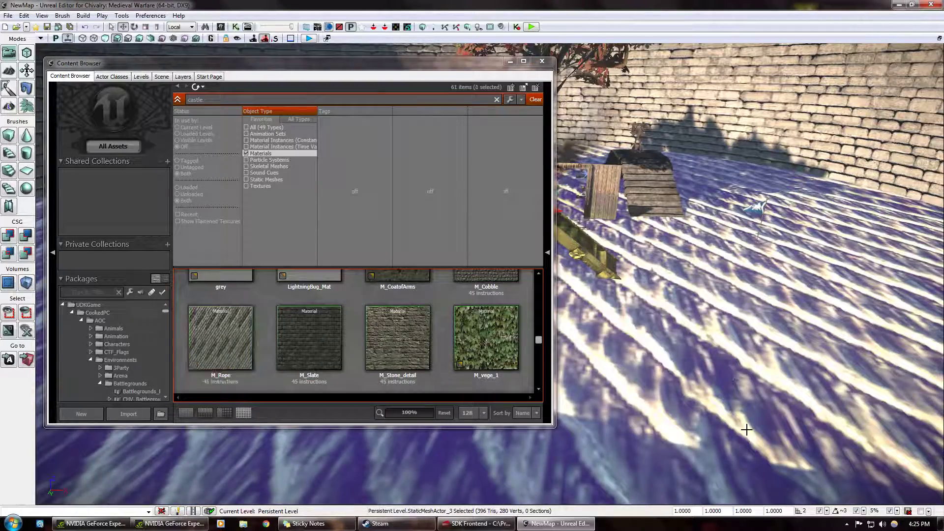
right_drag(748, 432, 826, 453)
Search the materials for "gold" and try lc_GoldMaster on the ground
drag(208, 100, 162, 95)
text(gold)
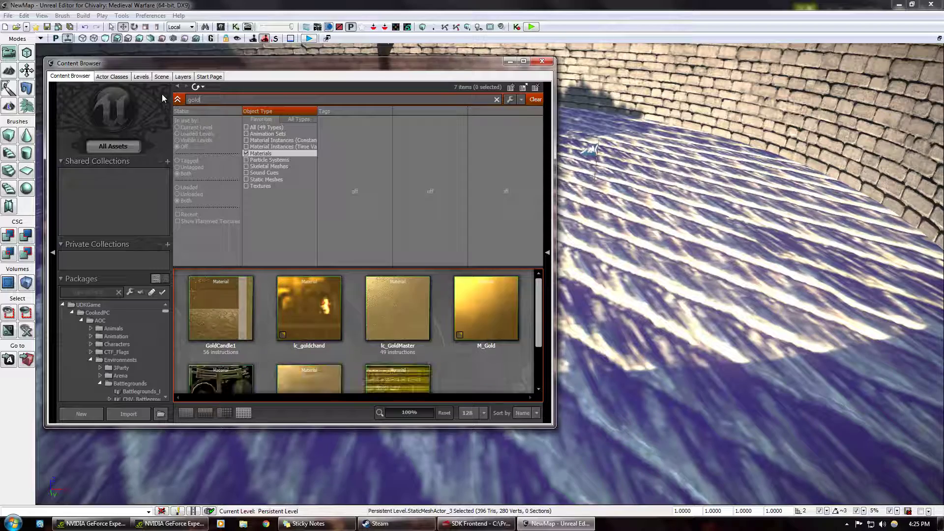
click(409, 309)
drag(607, 319, 608, 319)
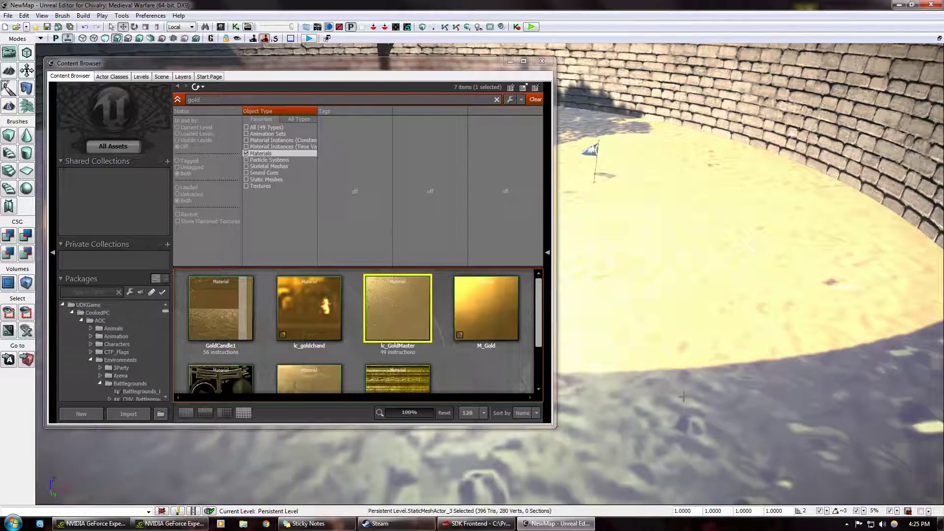
right_drag(685, 400, 595, 408)
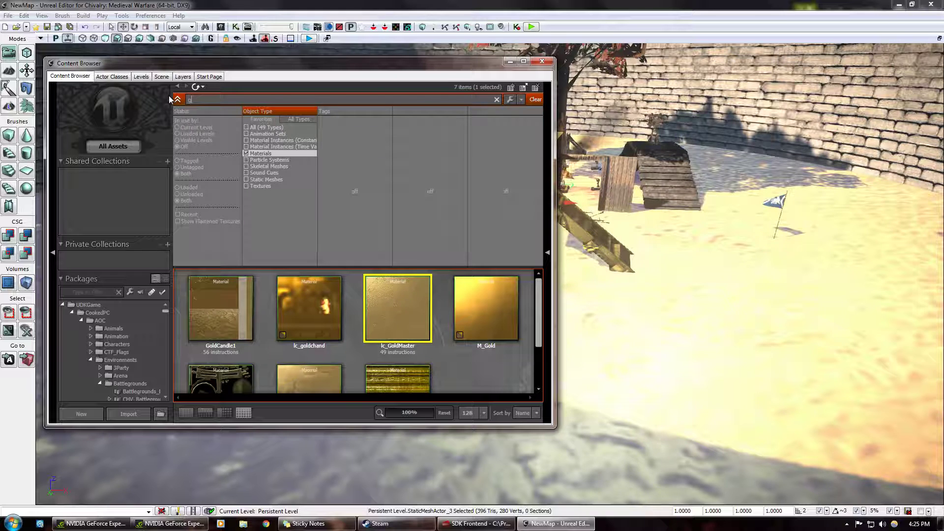
Search the materials for "grass" and compare Grass_leaves_mat, Grass_mat and M_Grass01B on the ground, keeping M_Grass01B
drag(412, 306, 687, 422)
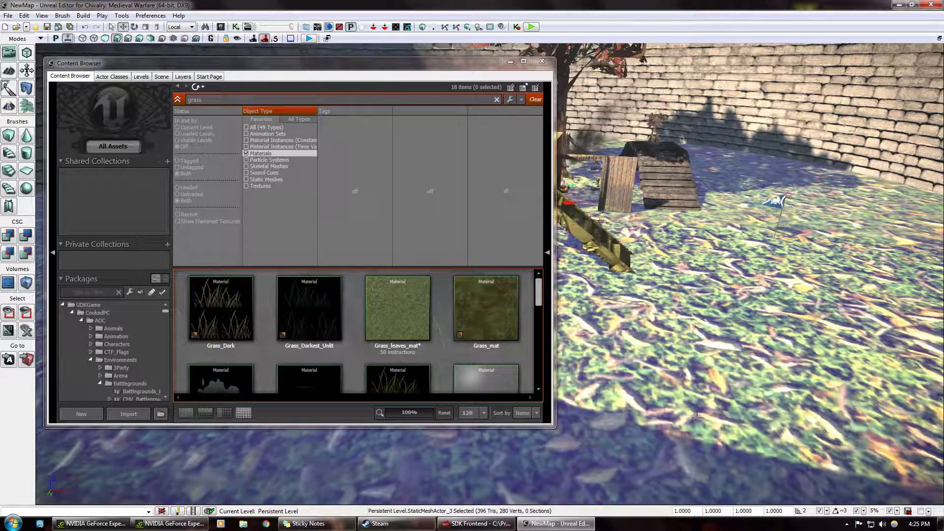
drag(492, 310, 695, 408)
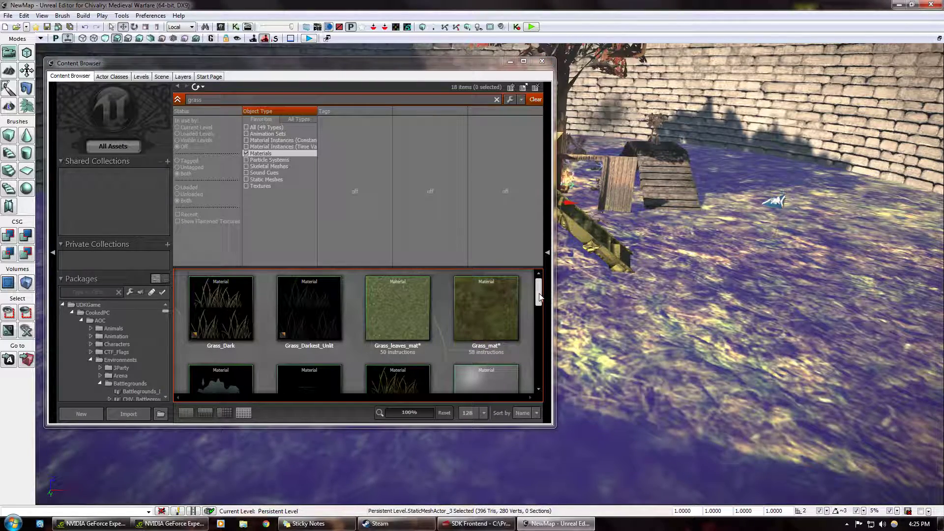
drag(539, 298, 538, 345)
click(487, 296)
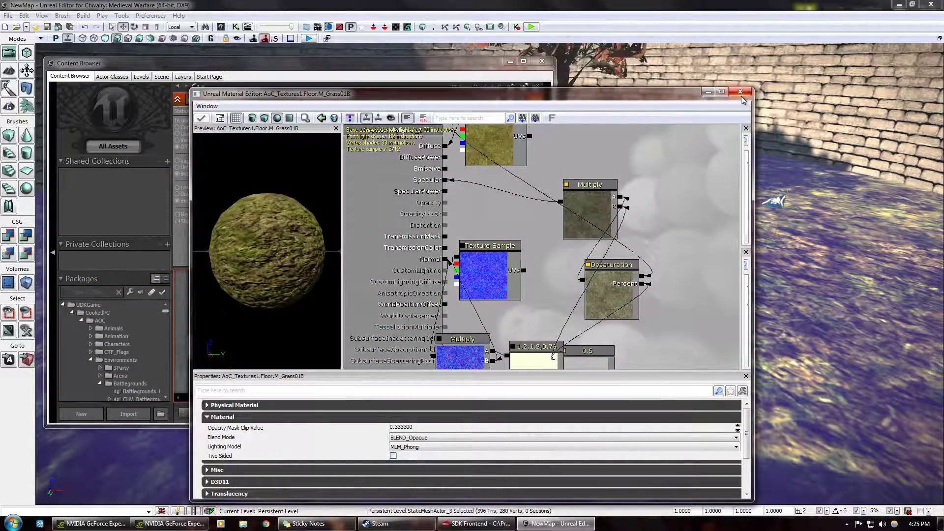
click(740, 92)
drag(480, 304, 658, 344)
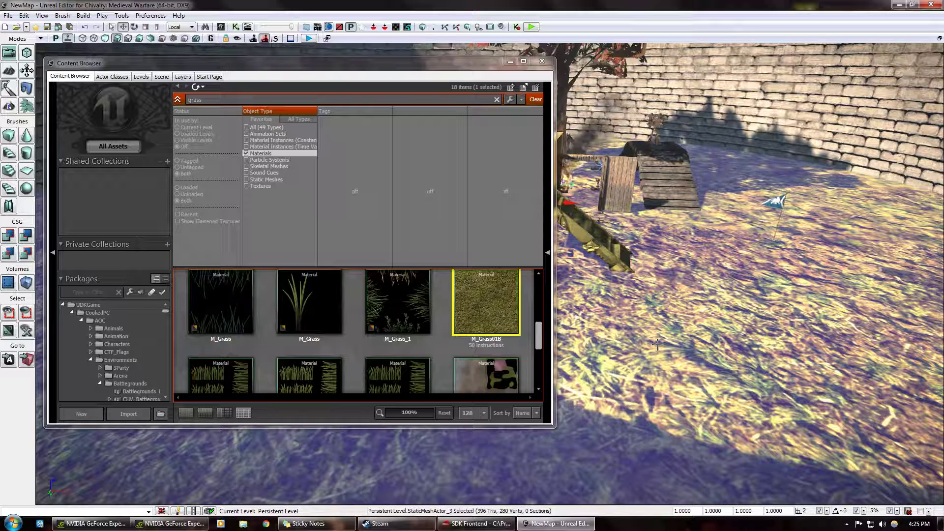
drag(536, 338, 546, 368)
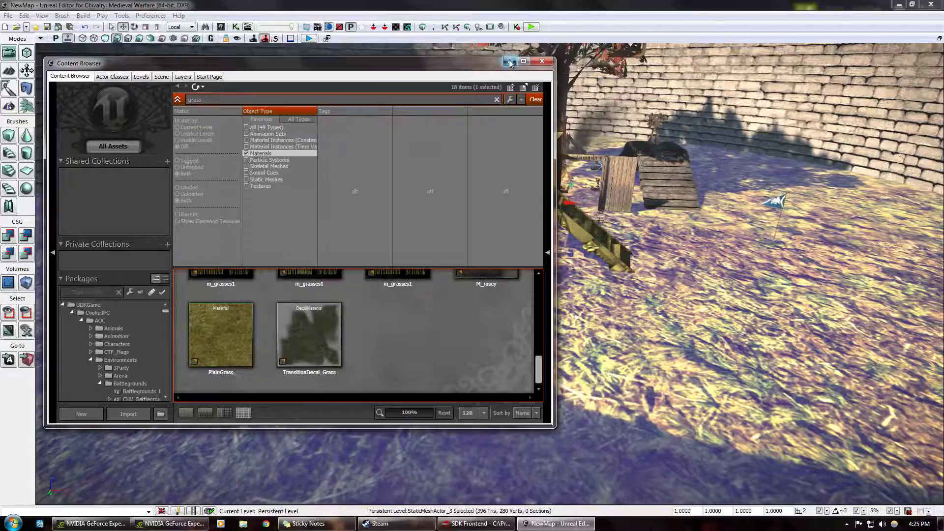